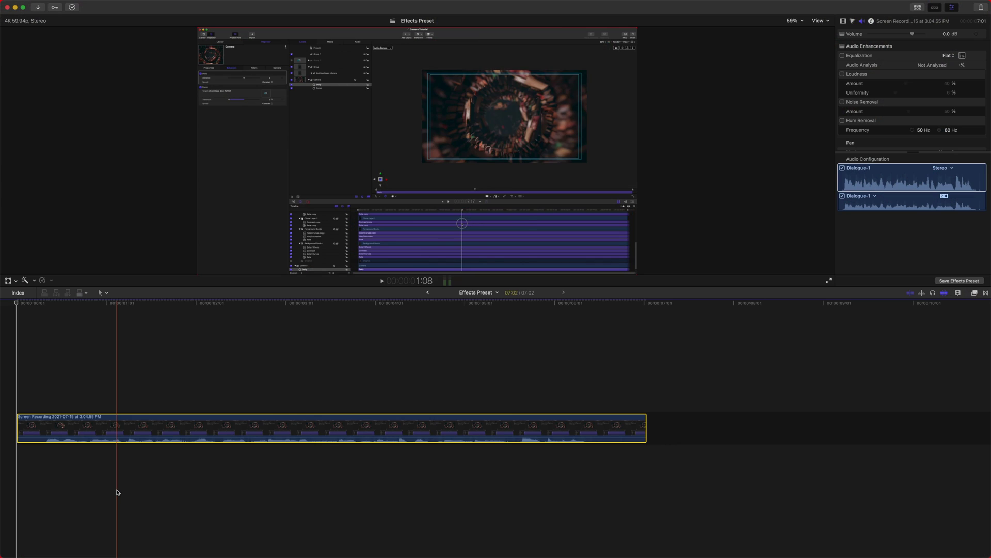
Preview the timeline recording from near its start.
drag(45, 310, 50, 307)
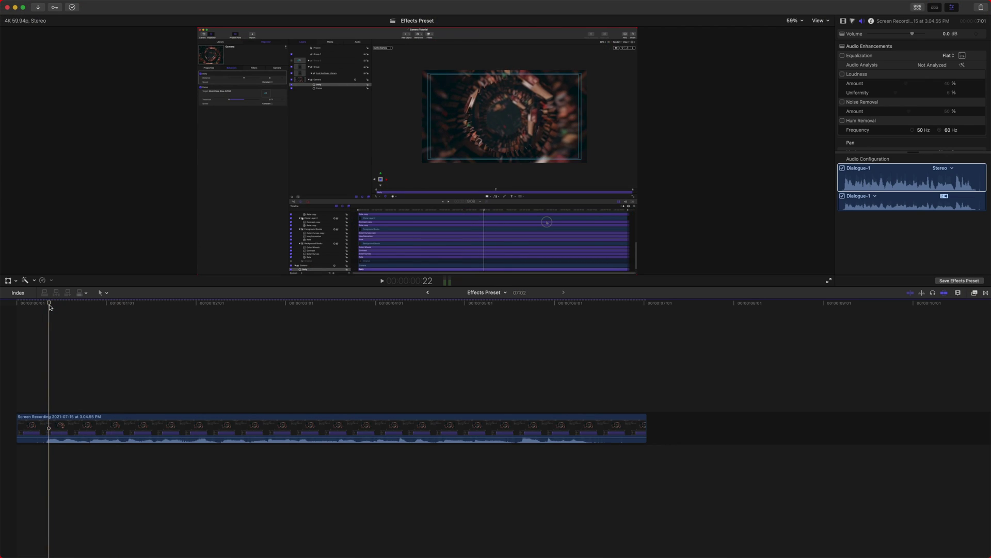
key(space)
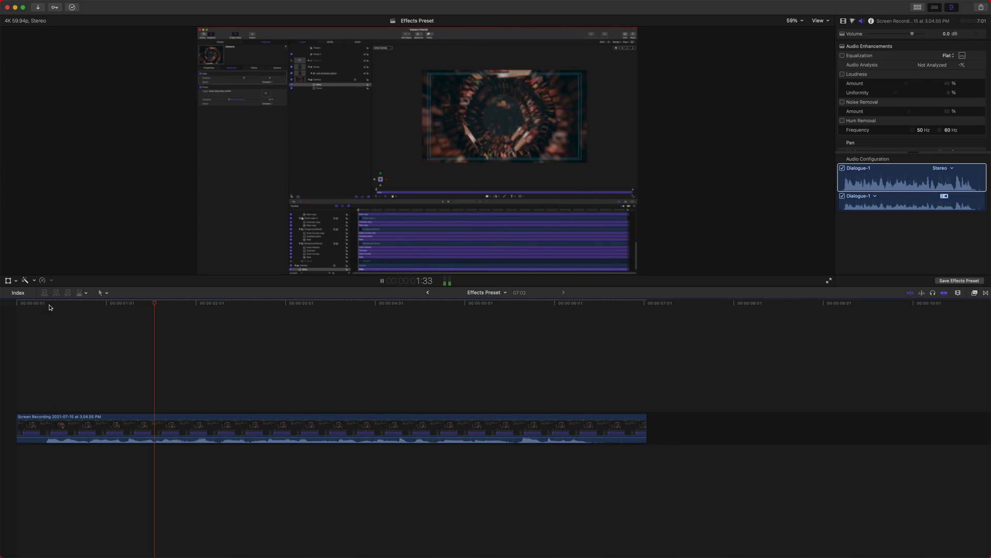
key(space)
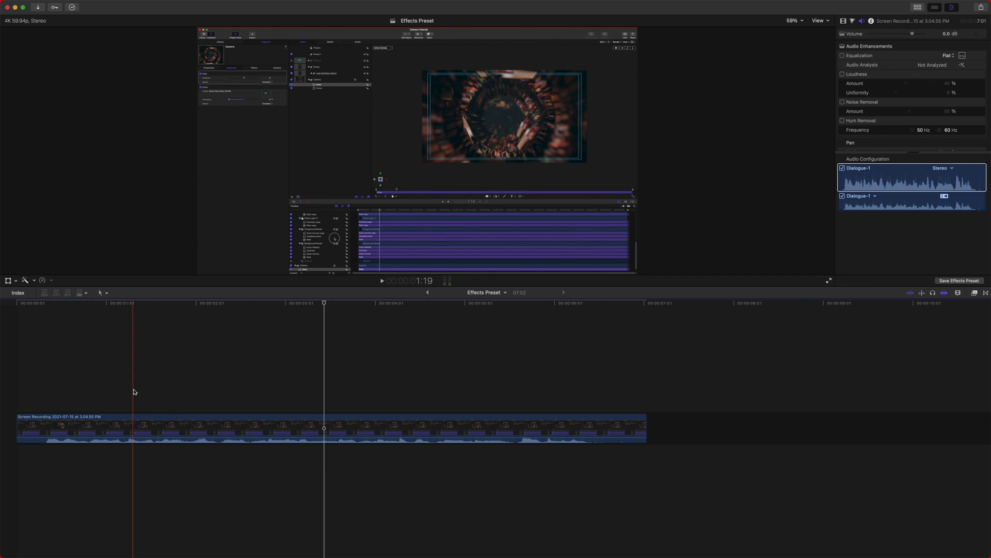
Make the screen recording a compound clip named Screen Recording and open it.
click(157, 424)
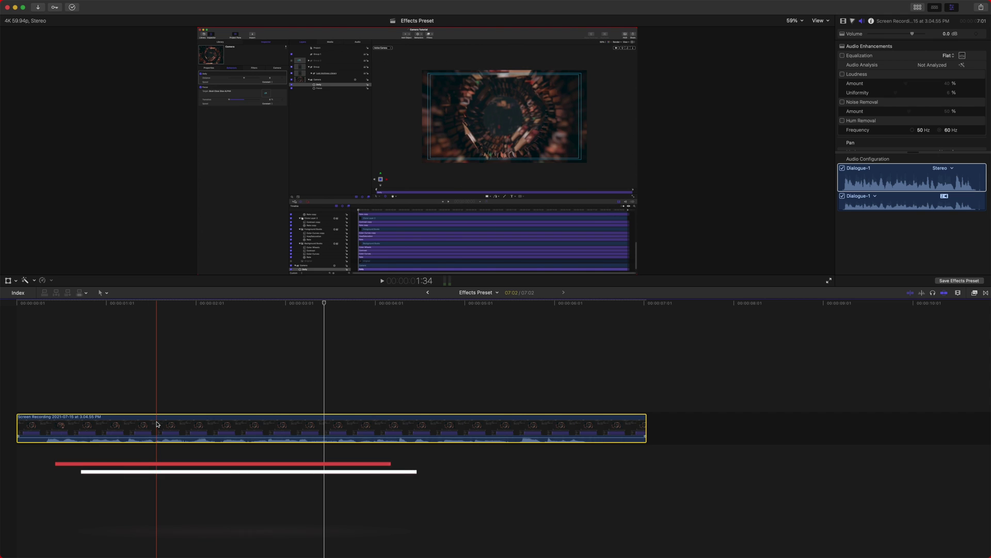
key(alt+g)
key(Return)
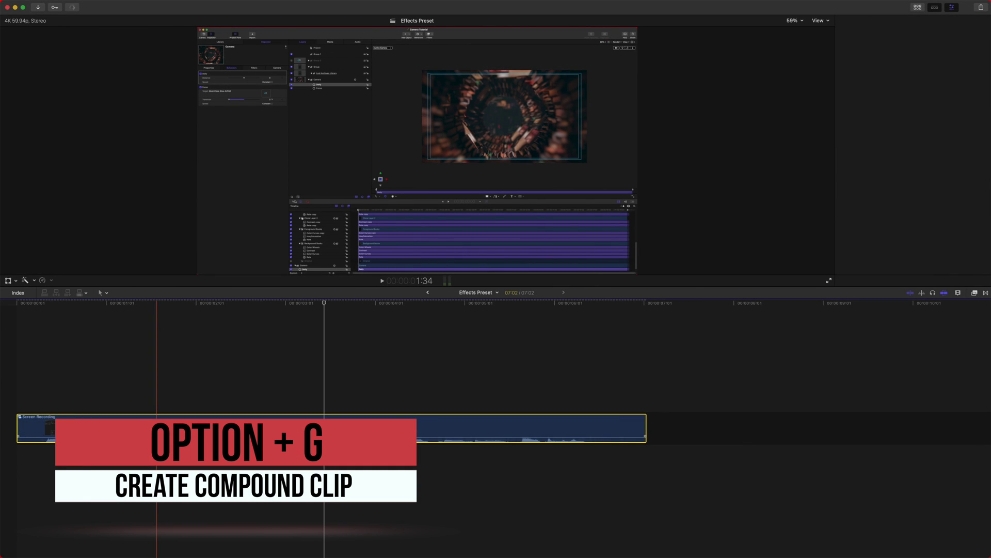
double_click(26, 420)
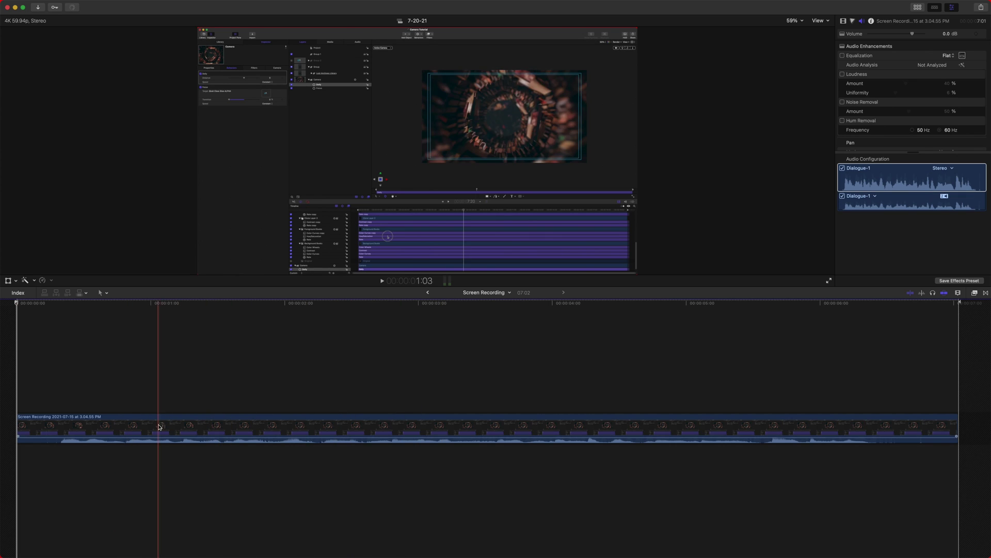
In the Effects Preset timeline, delete a marked middle range of the clip, then undo it.
click(427, 293)
key(r)
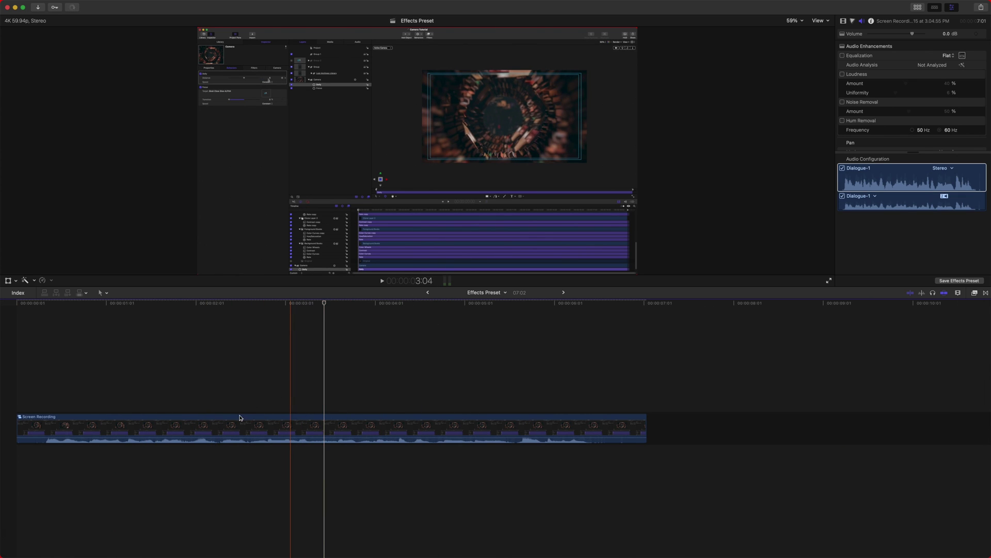
drag(239, 419, 283, 419)
key(Delete)
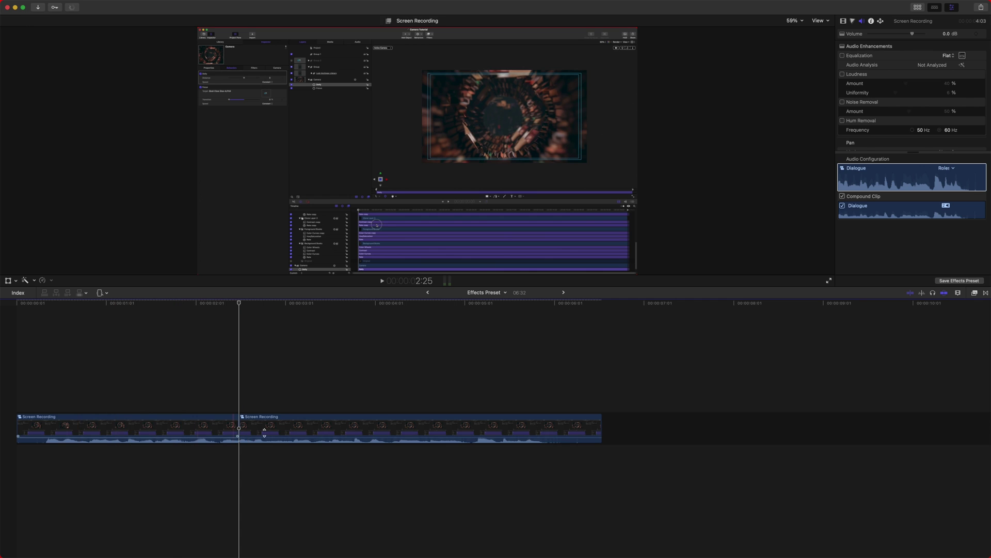
key(super+z)
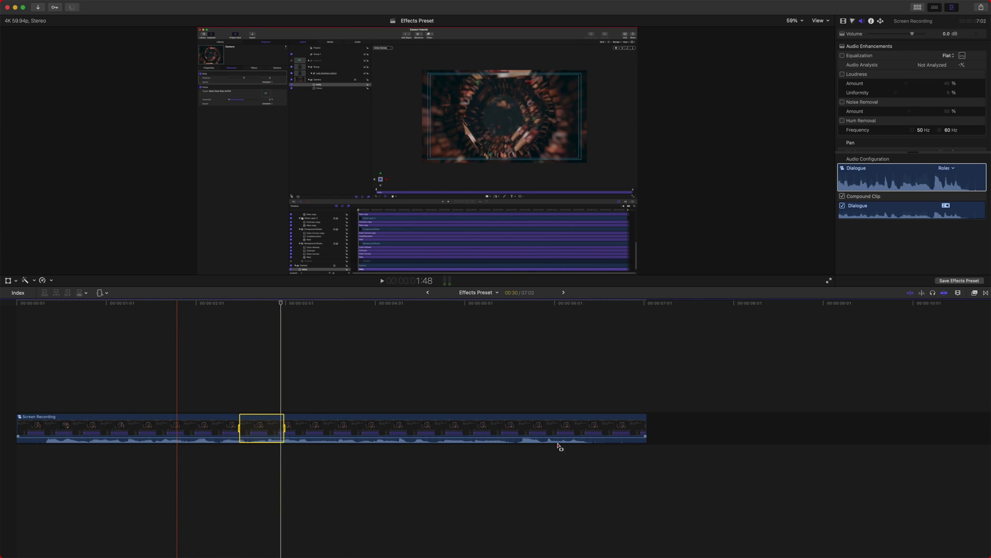
Reopen the Screen Recording compound clip and select the recording inside.
click(166, 365)
double_click(23, 417)
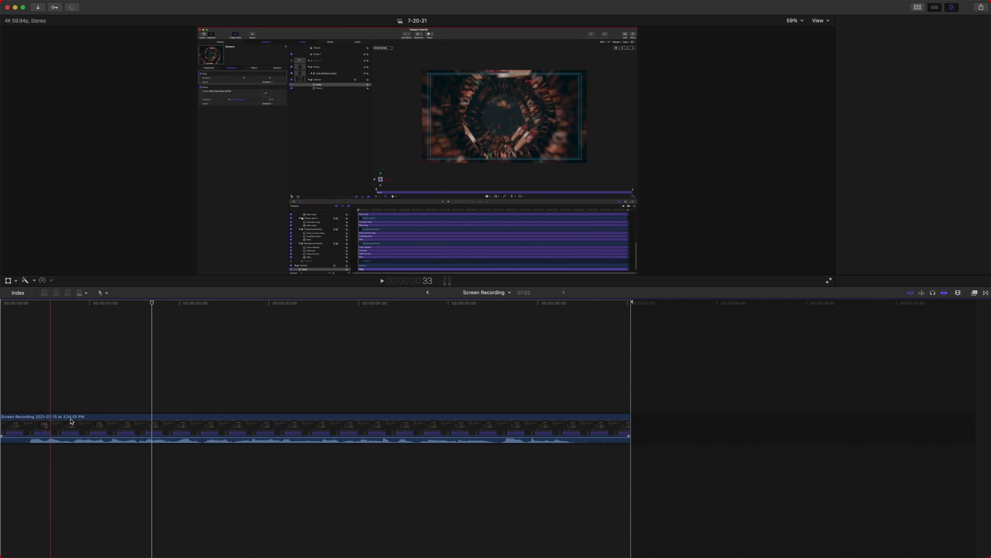
click(75, 429)
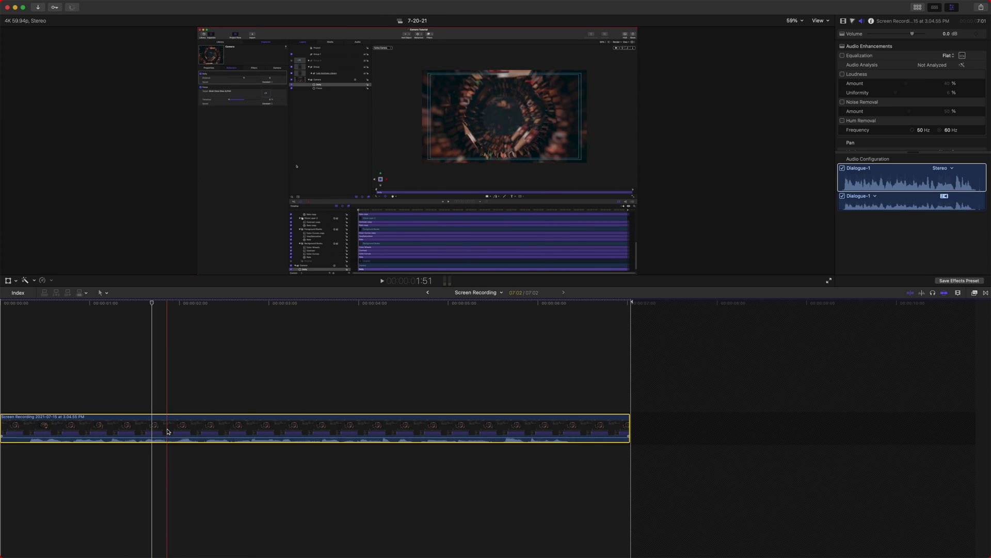
Enable Dialogue-1 equalization and position the flat 10-band Graphic Equalizer window.
click(962, 56)
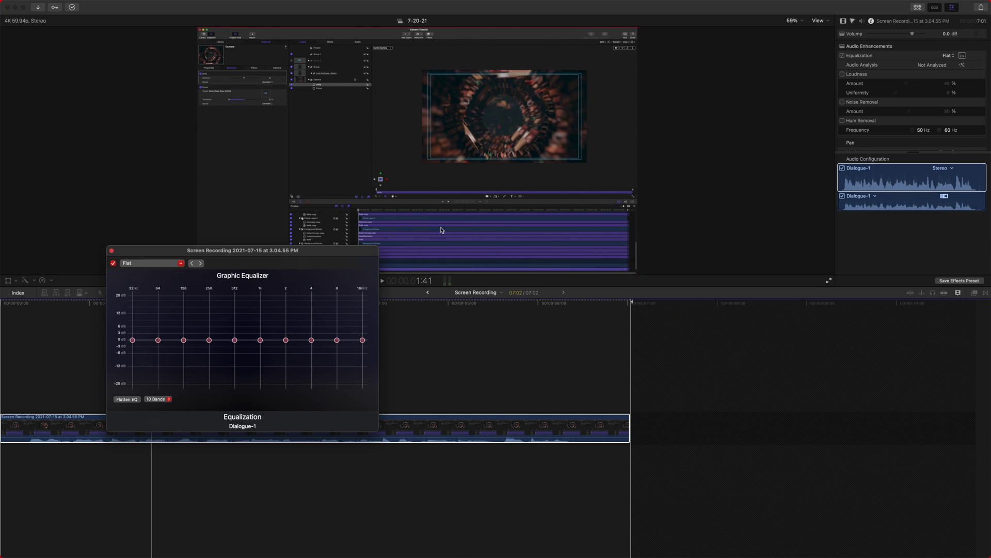
drag(313, 253, 344, 187)
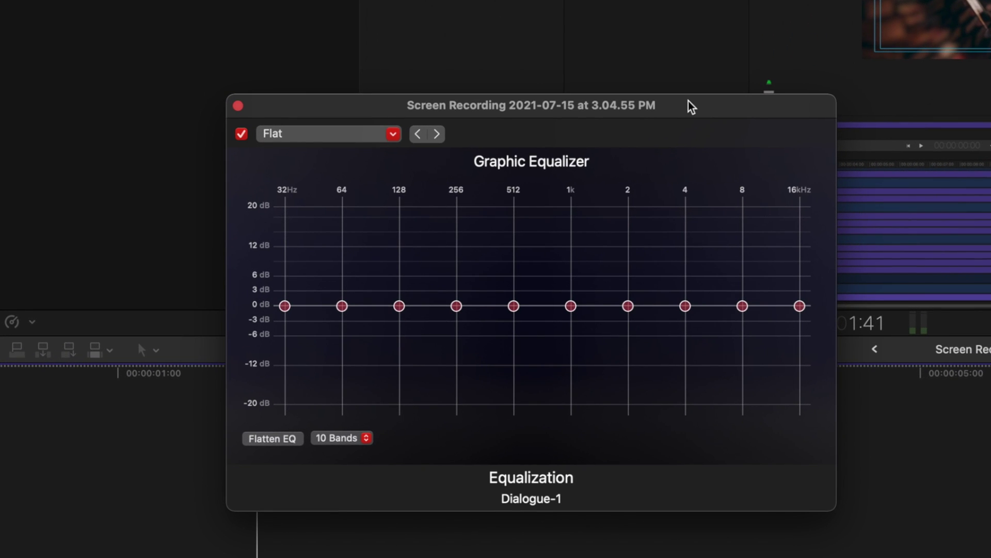
drag(689, 101, 644, 88)
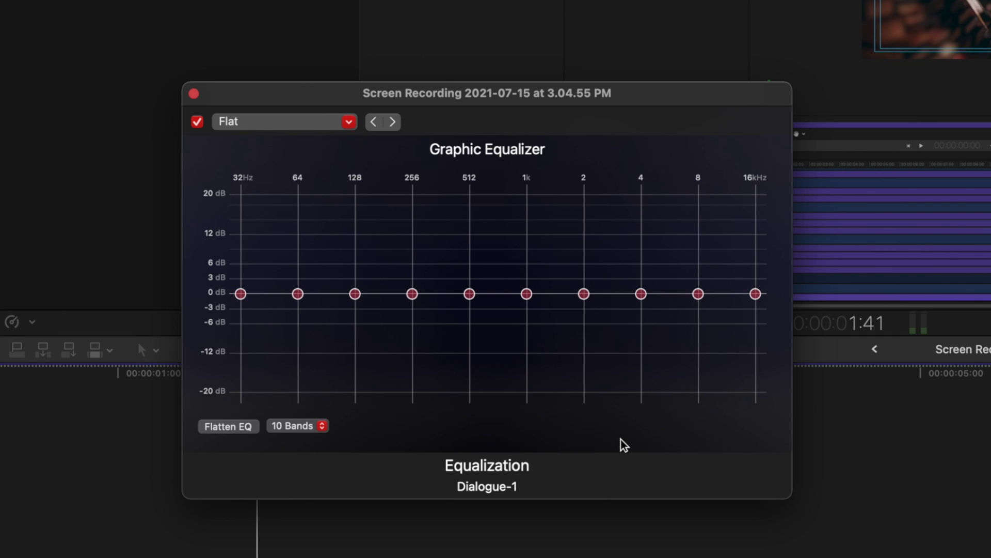
drag(640, 93, 645, 65)
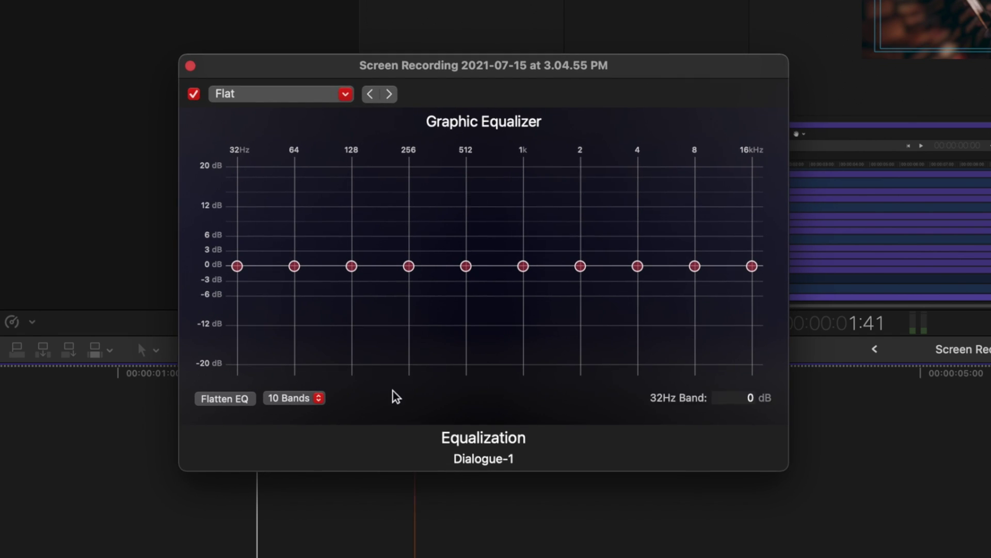
Cut 32 Hz to -20 dB, lift 64 Hz slightly, drop 512 Hz and 4 kHz ~12 dB, nudge 8 kHz up.
drag(237, 272, 237, 365)
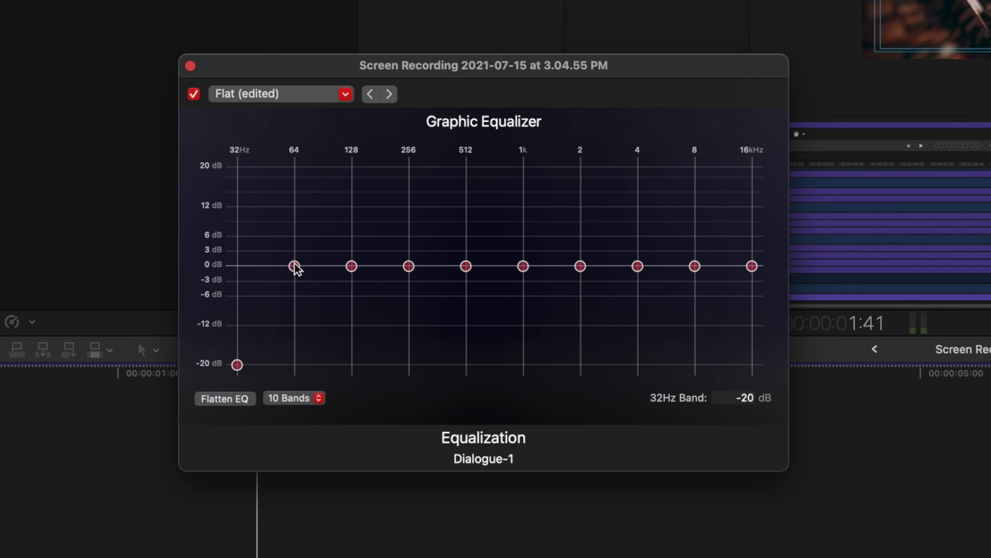
drag(292, 266, 354, 262)
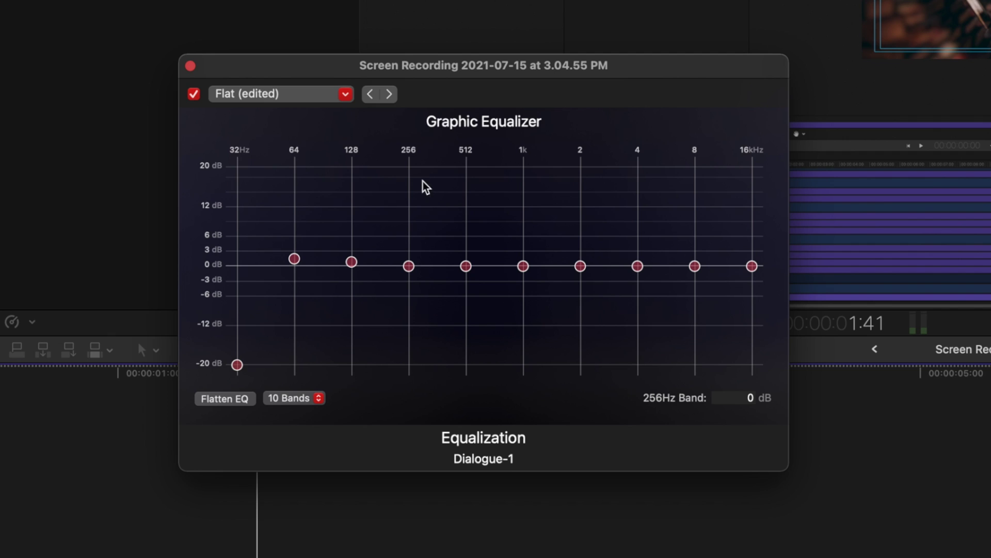
drag(466, 268, 469, 324)
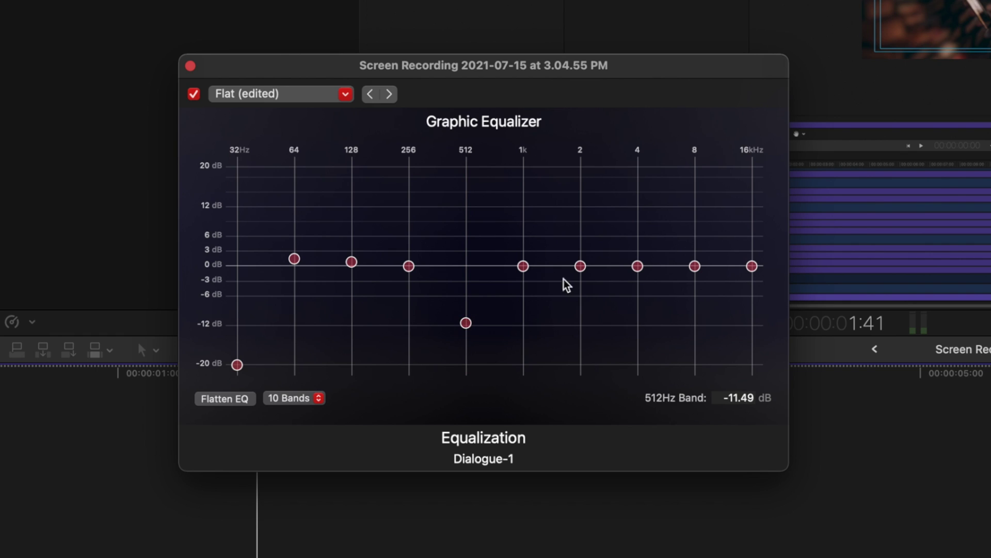
drag(638, 266, 640, 328)
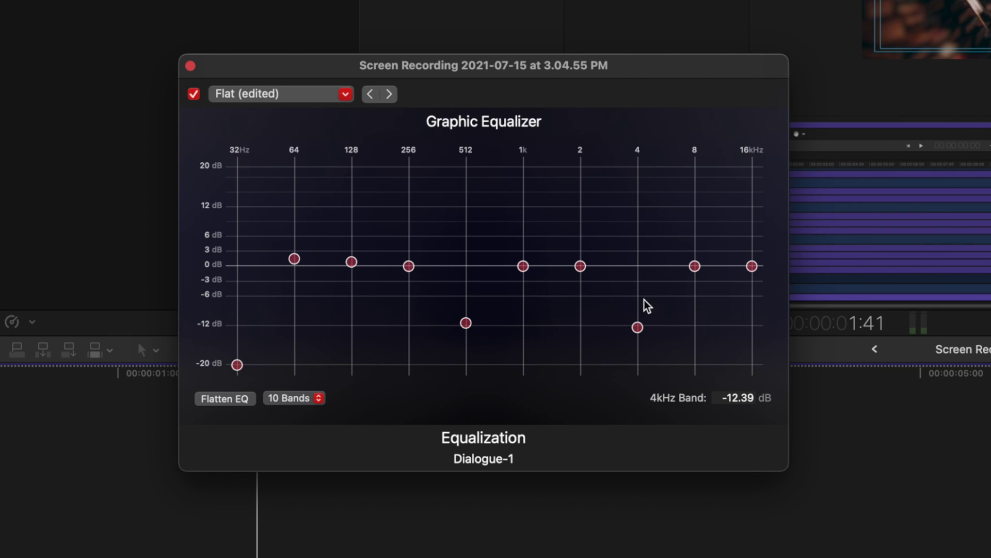
drag(460, 240, 639, 345)
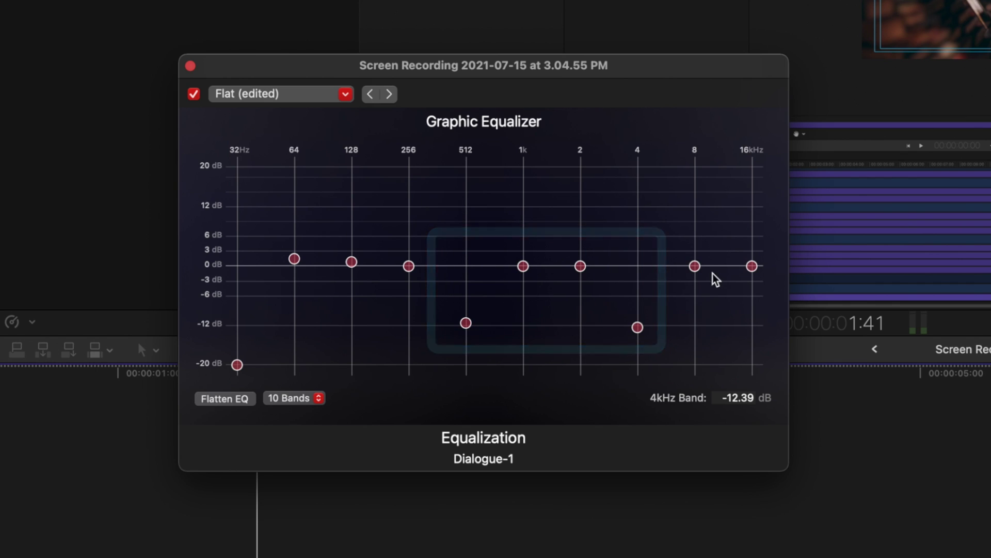
drag(696, 267, 752, 258)
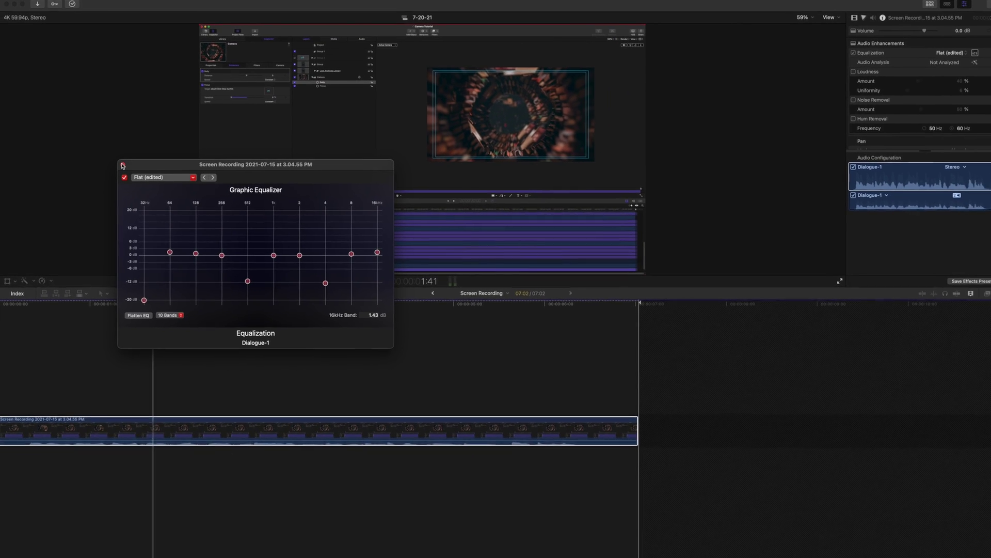
click(122, 164)
click(853, 52)
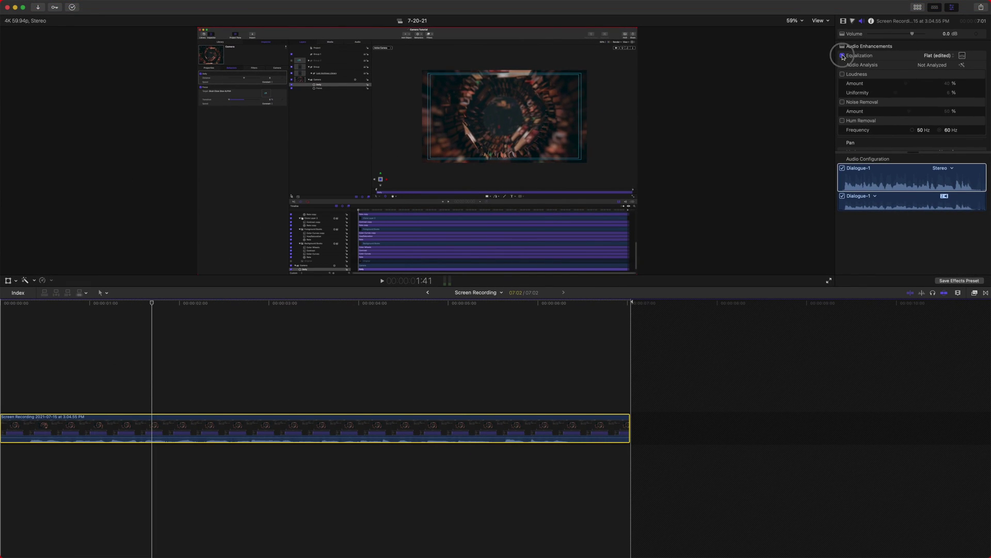
key(space)
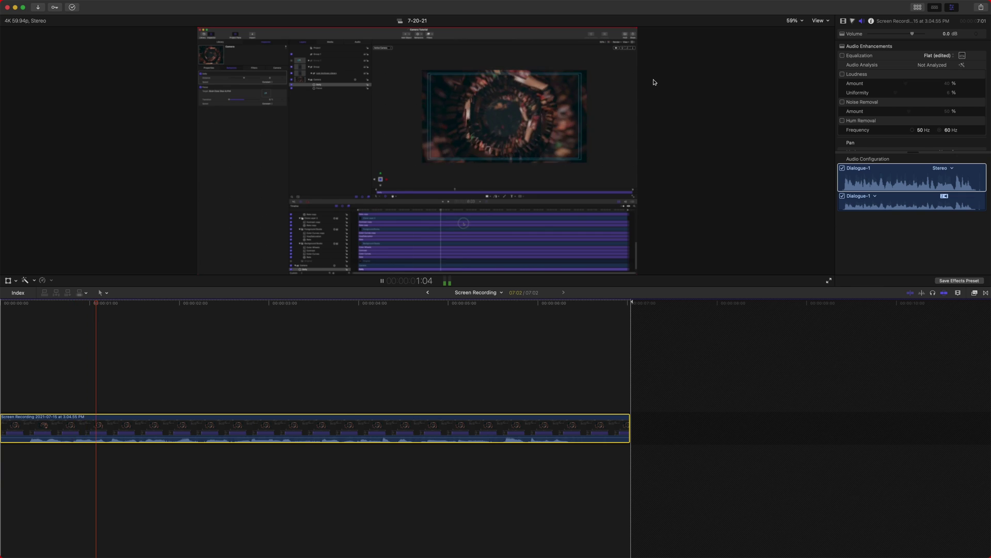
key(space)
click(842, 55)
key(space)
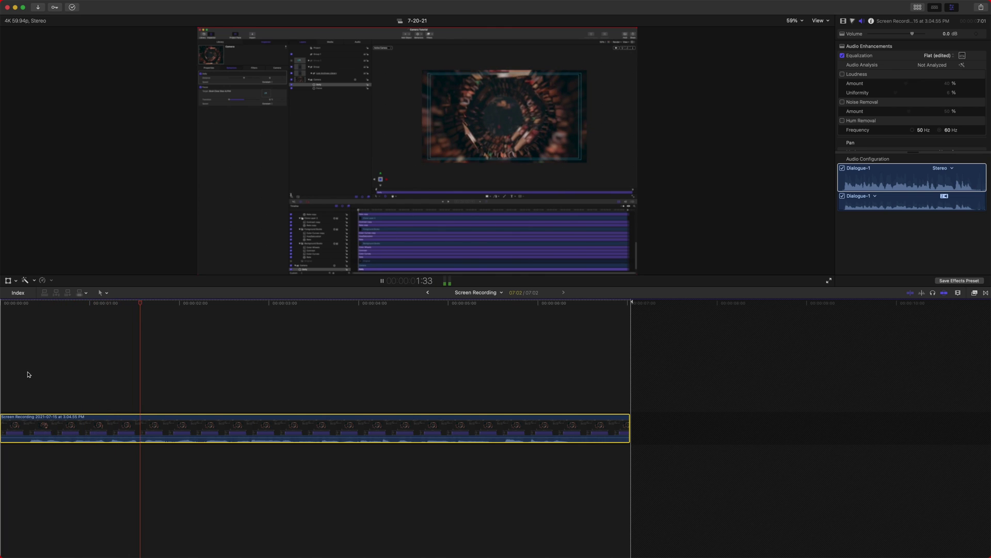
key(space)
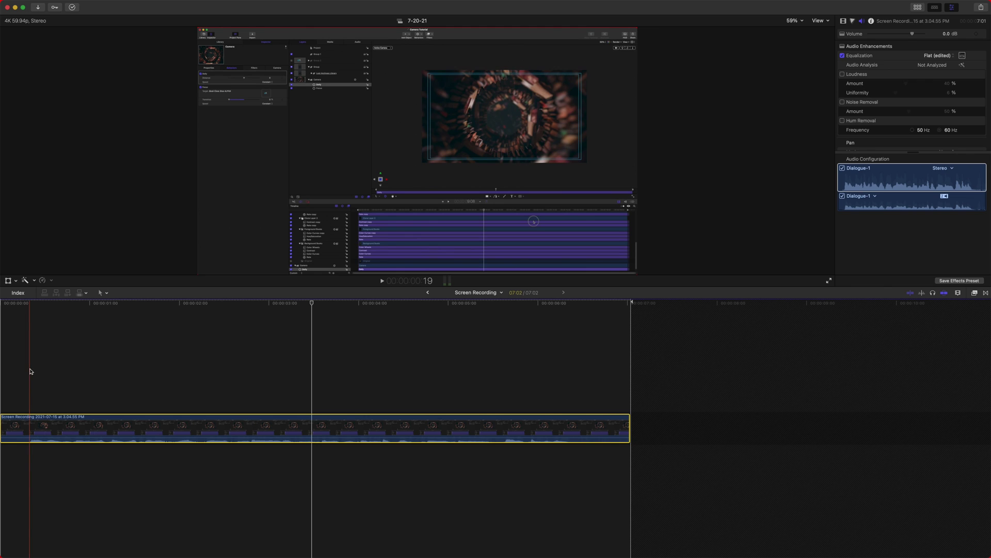
click(974, 293)
Search 'voice', apply Voice Over Enhancement to the clip, and check its compressor settings.
click(737, 552)
text(voice)
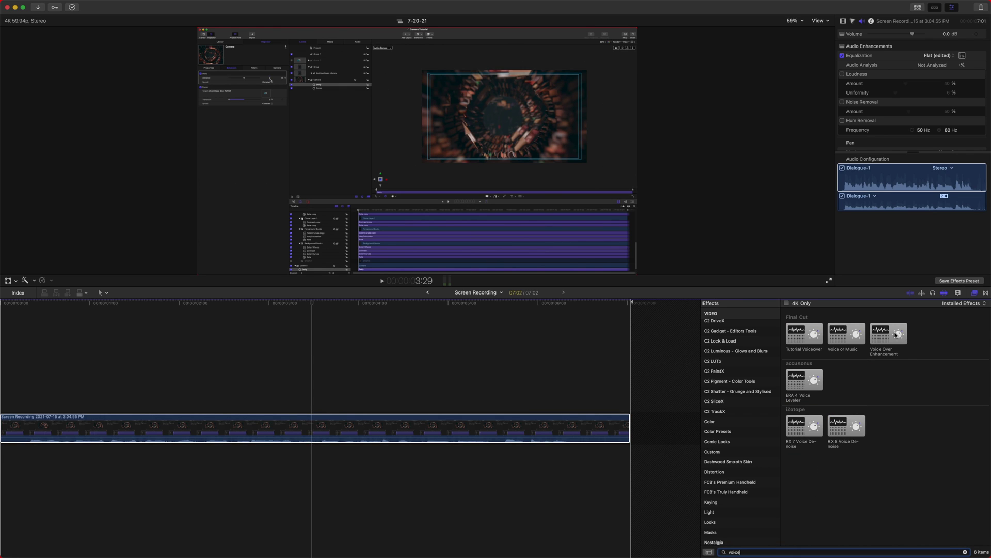
drag(896, 335, 367, 427)
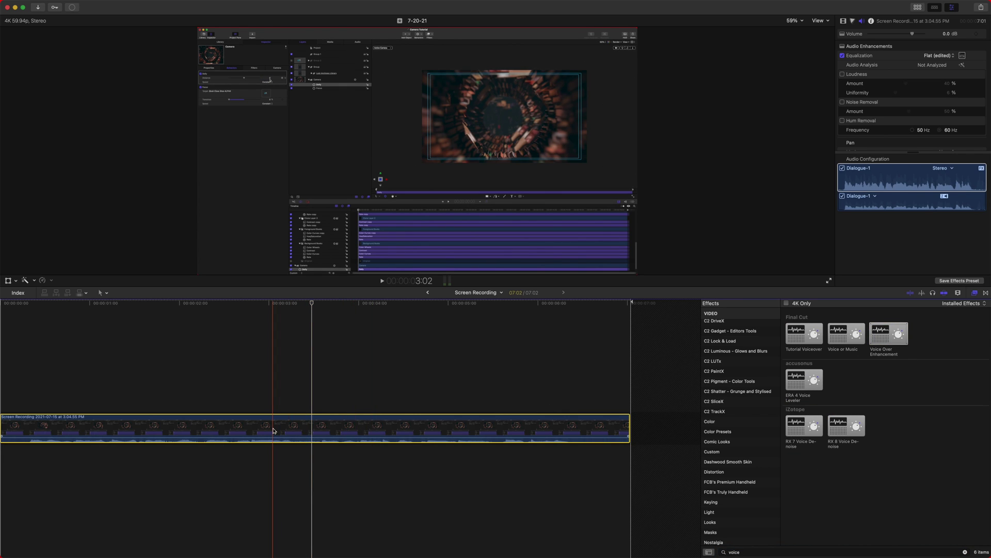
scroll(934, 147, down, 4)
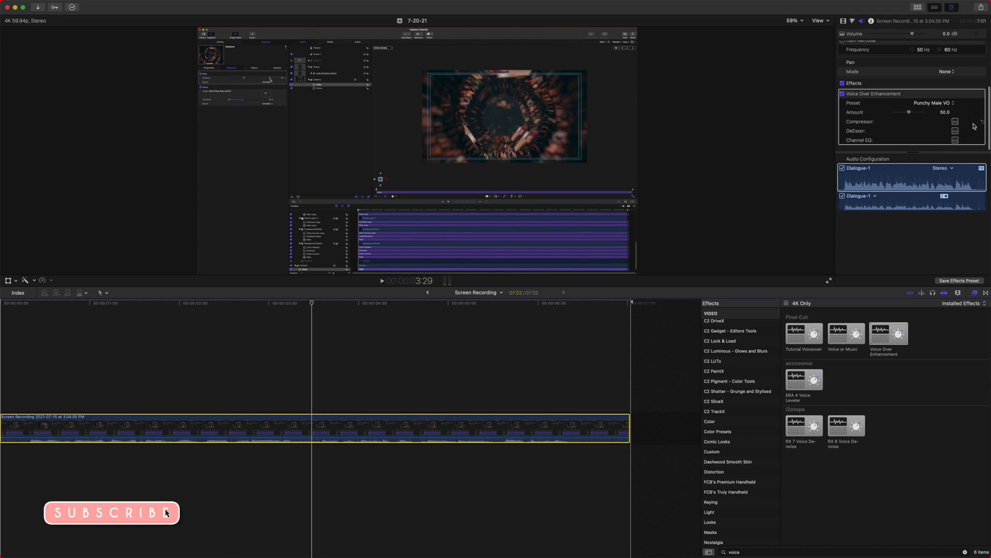
click(956, 123)
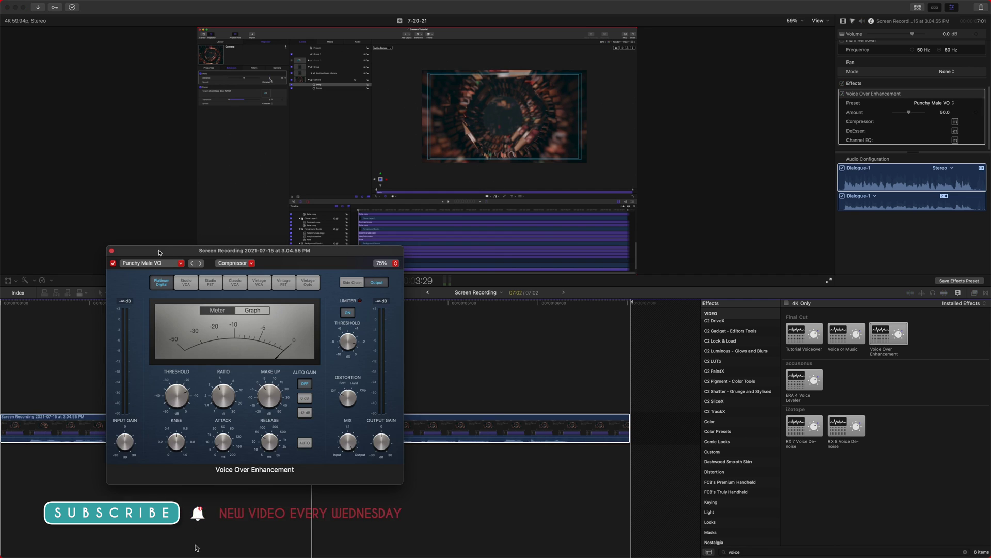
click(112, 252)
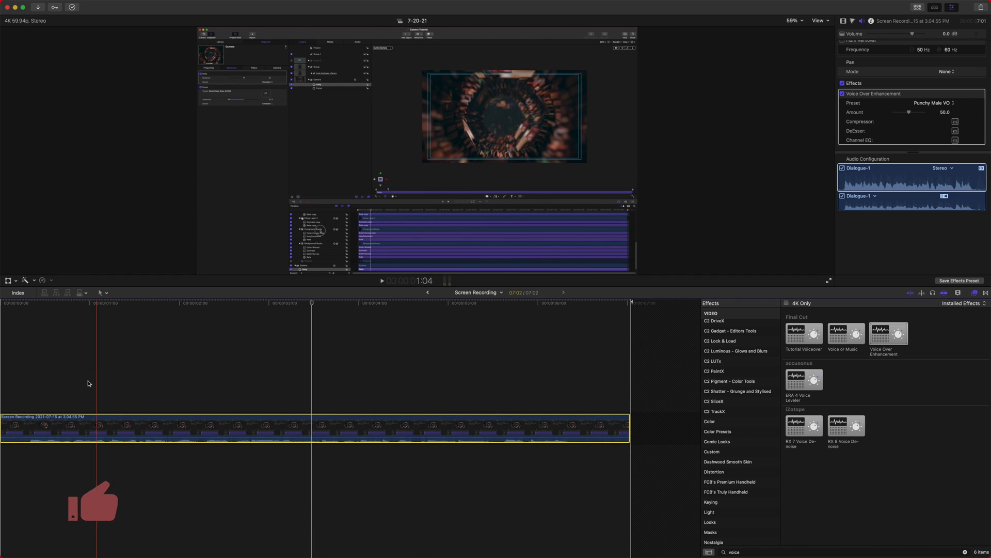
Compare playback with Voice Over Enhancement off and on, then raise clip volume to 6.0 dB.
key(space)
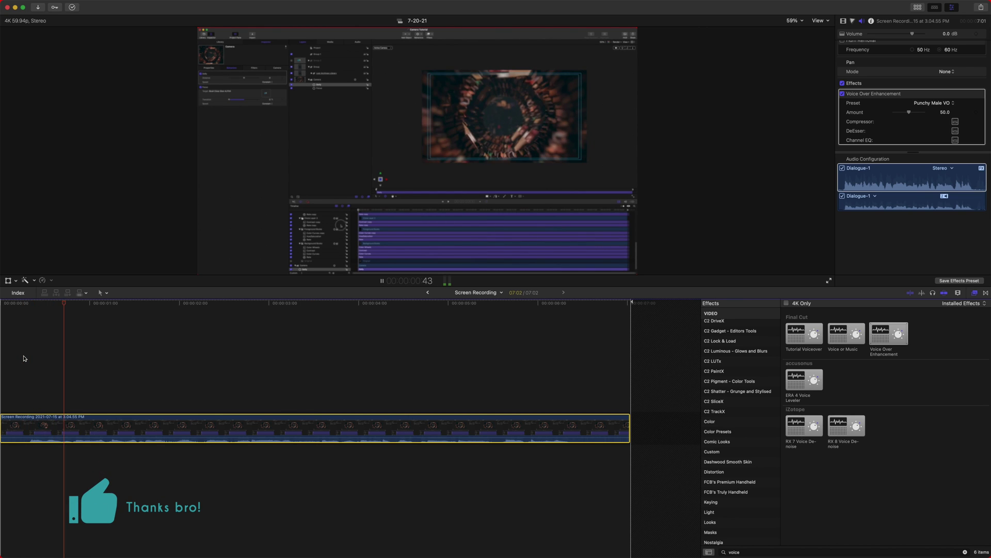
click(842, 93)
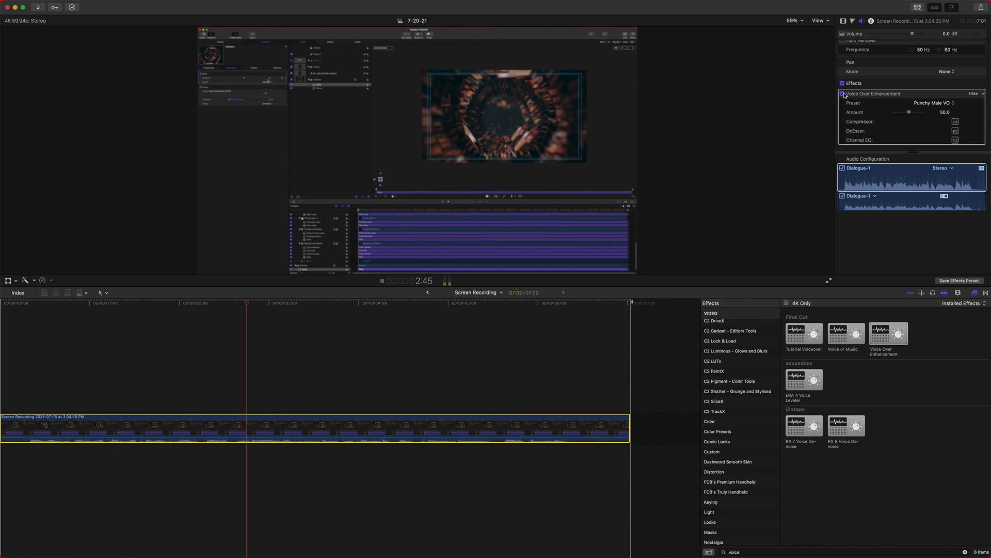
key(space)
key(space)
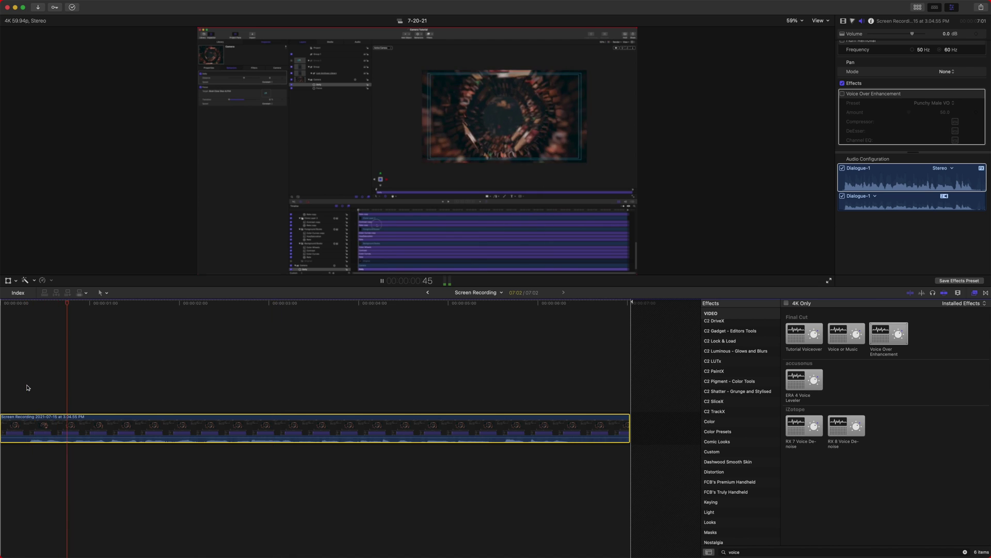
key(space)
click(842, 93)
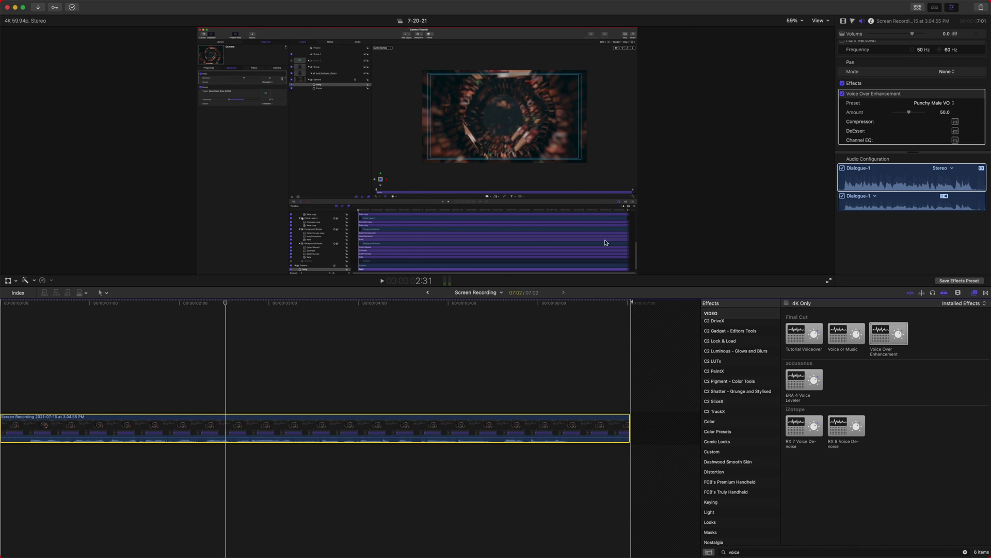
click(91, 306)
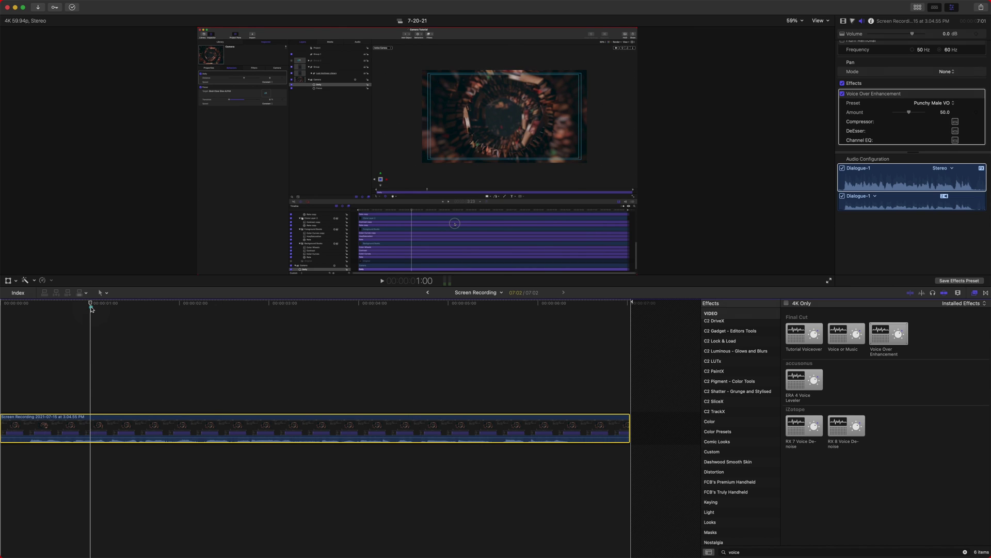
key(ctrl+equal)
key(ctrl+equal)
key(ctrl+equal)
key(ctrl+equal)
key(ctrl+equal)
key(ctrl+equal)
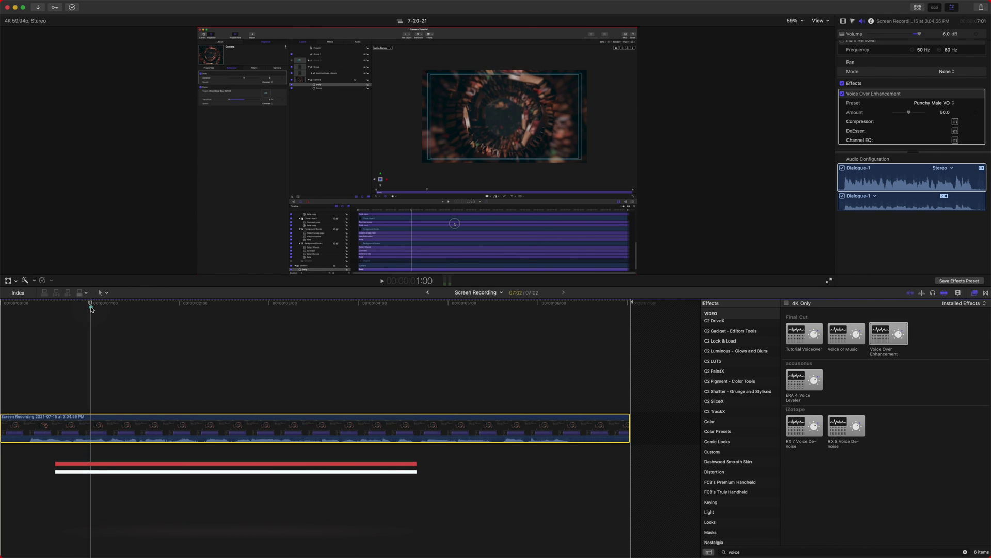
click(184, 436)
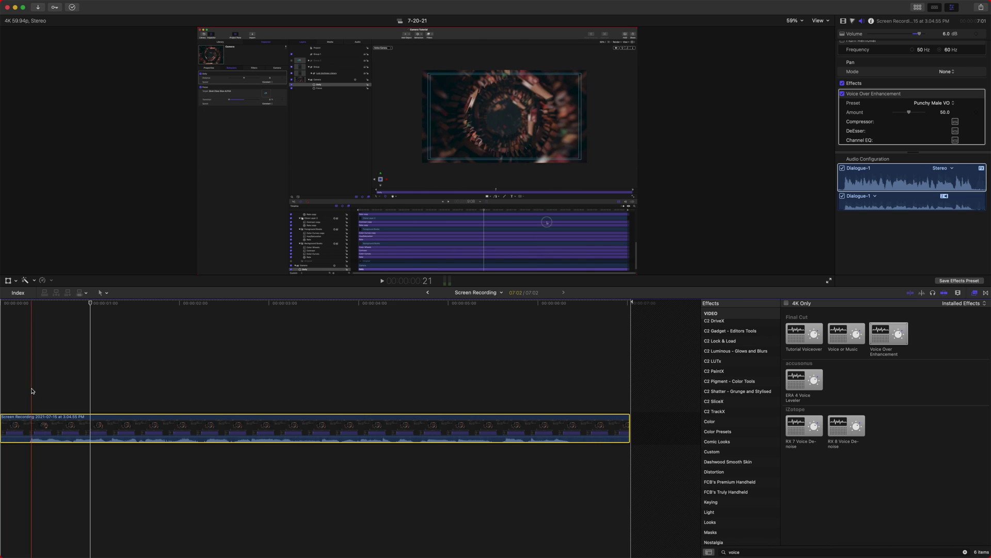
key(space)
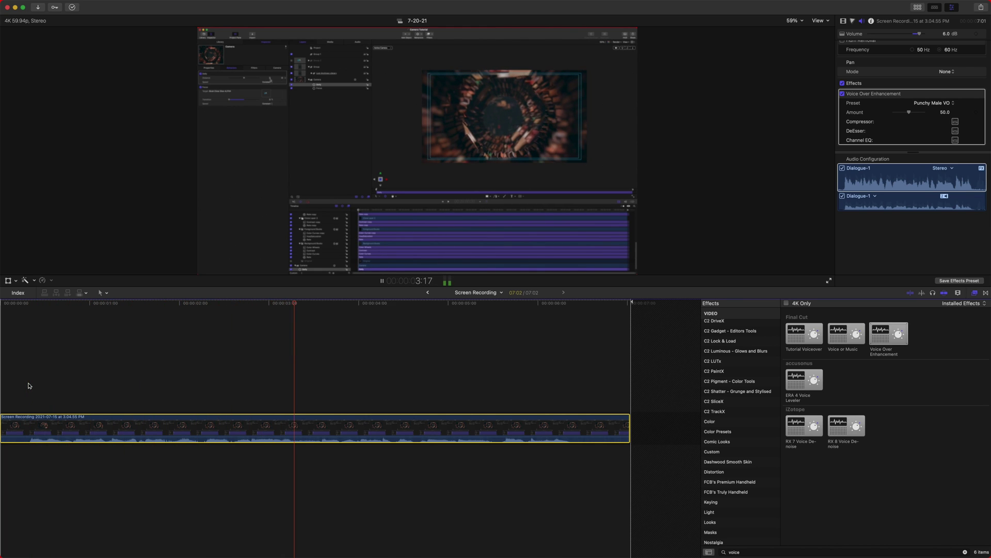
key(space)
key(Home)
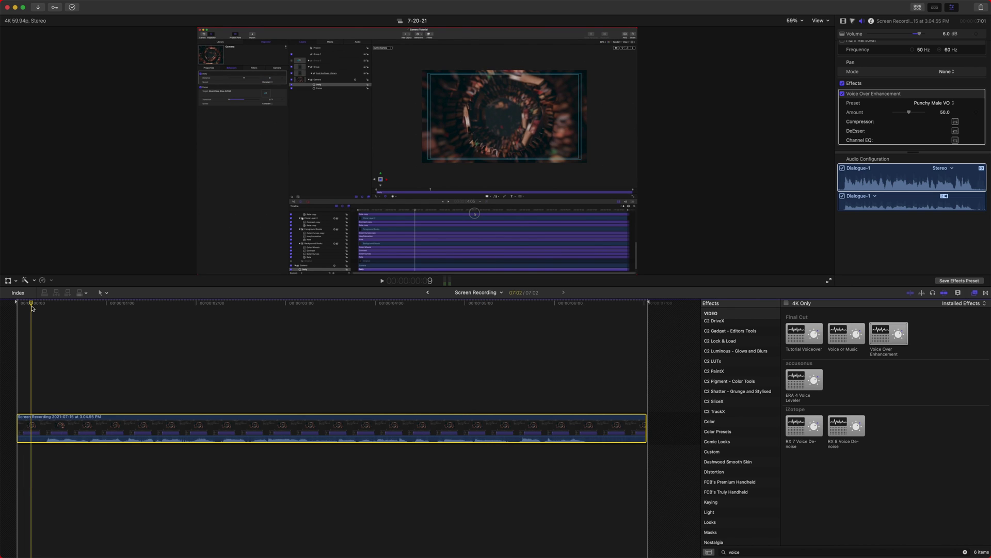
drag(32, 307, 34, 308)
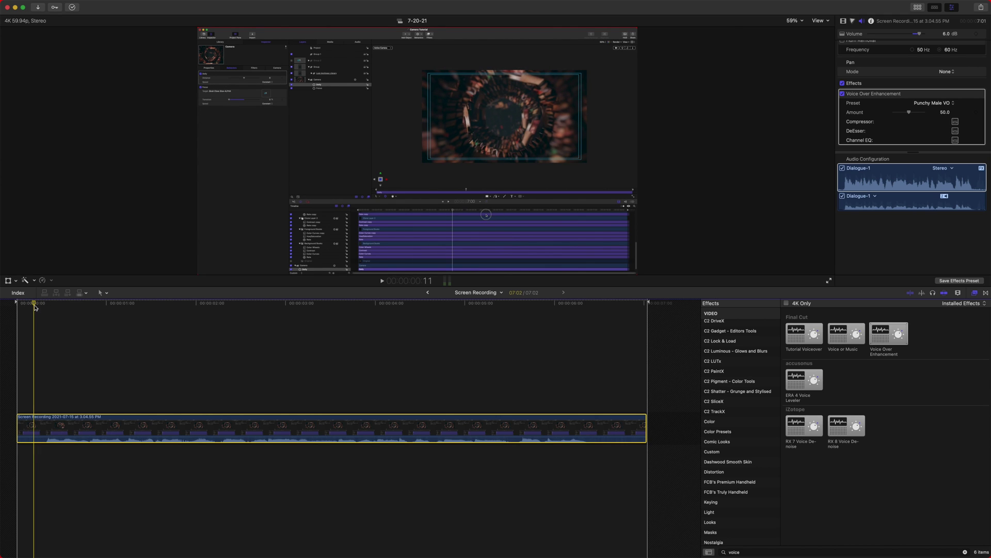
click(39, 304)
drag(40, 303, 46, 305)
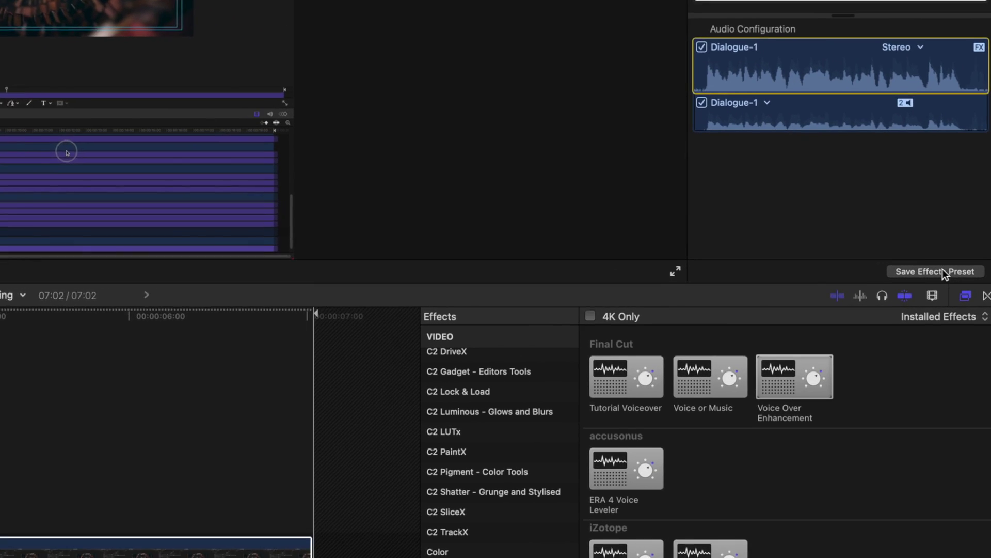
Save a 'Tutorial Voiceover' effects preset in the Tutorial category, replacing the existing one.
click(963, 279)
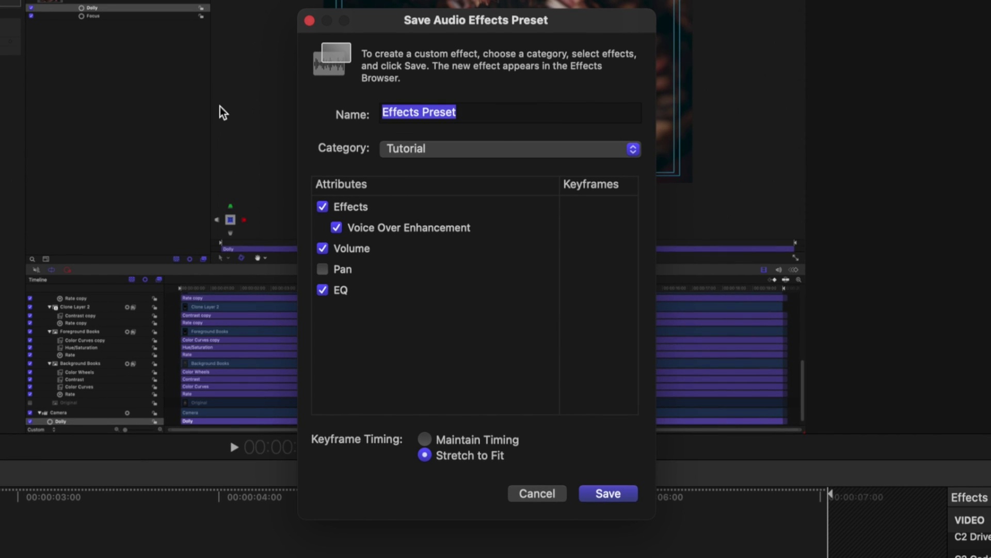
text(Tutorial Voic)
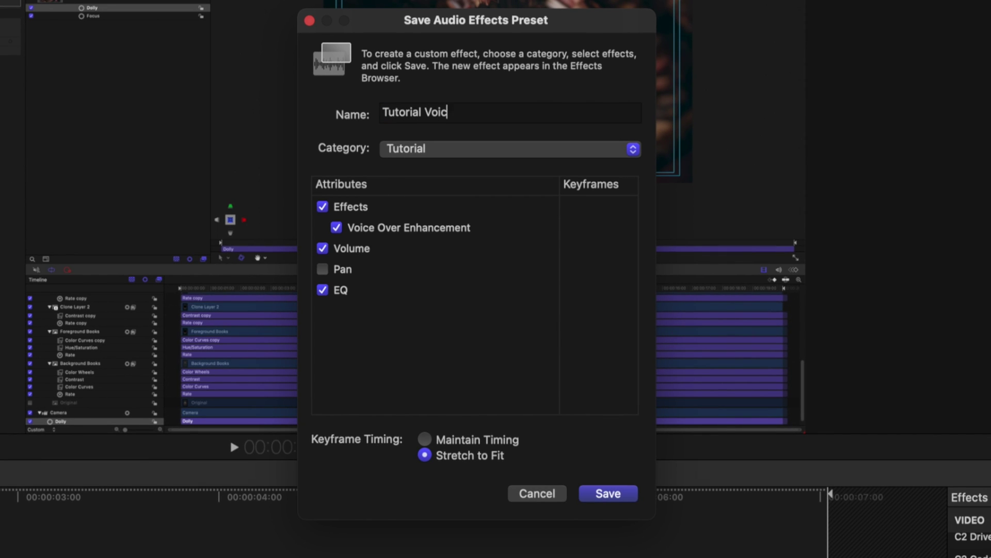
text(edver)
click(614, 491)
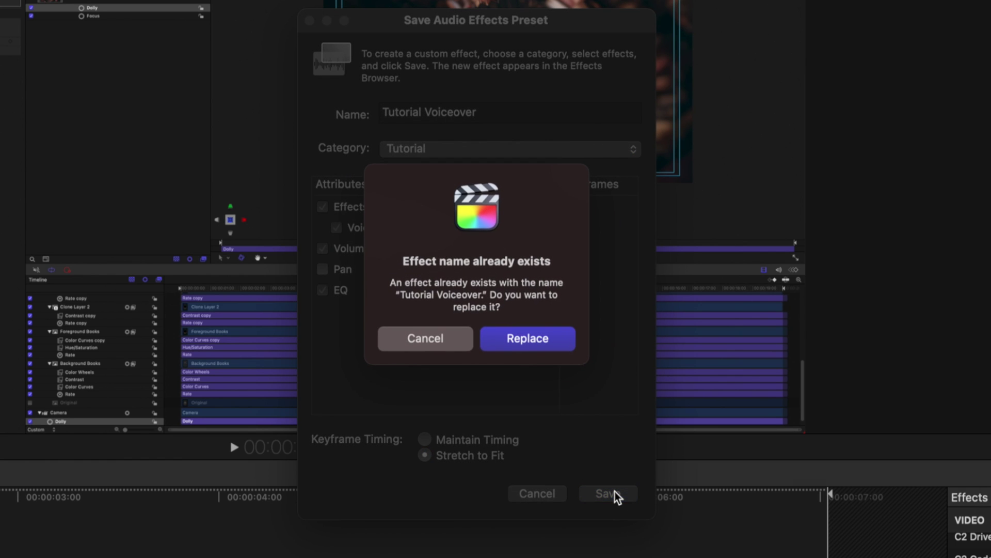
click(548, 342)
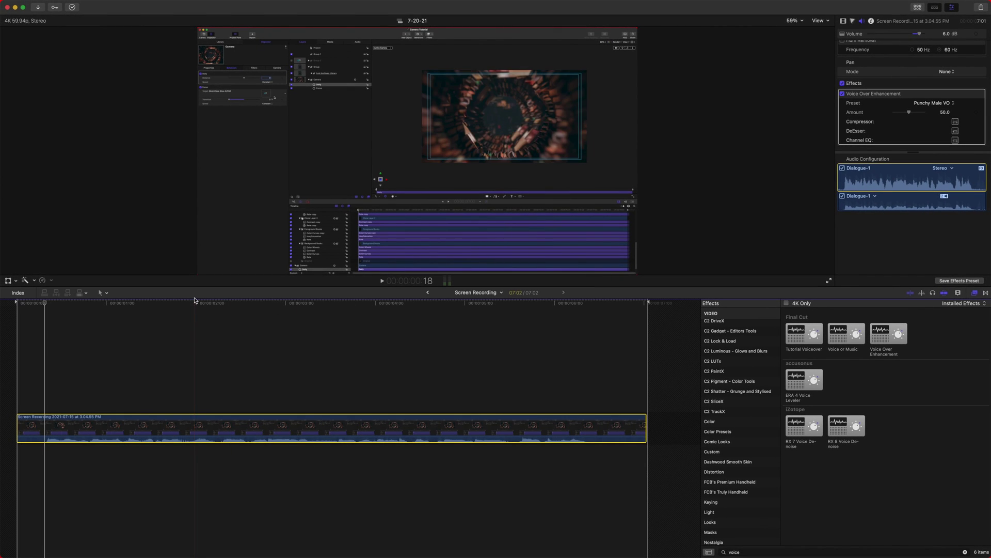
Clear the effects search and remove the clip's audio effects via Remove Attributes.
click(965, 552)
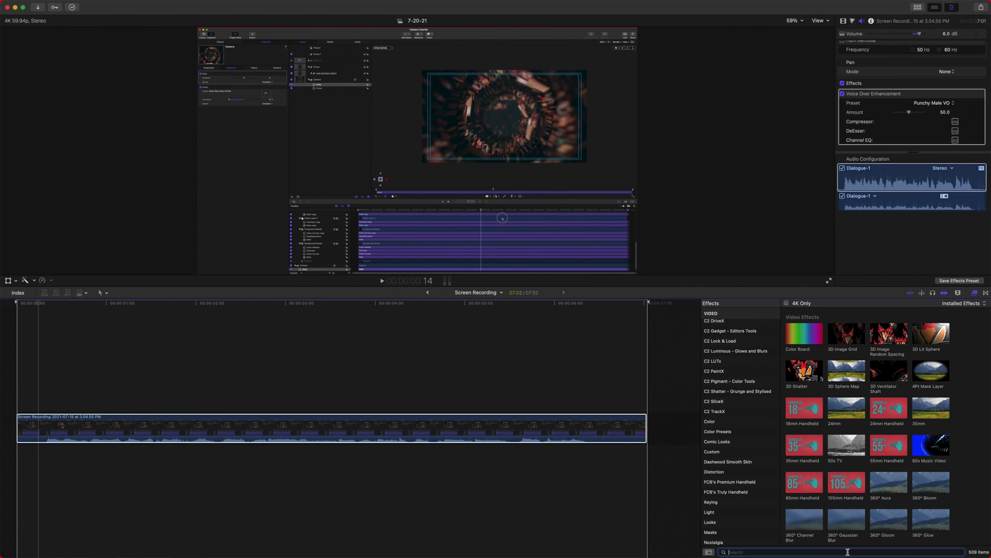
key(super+shift+x)
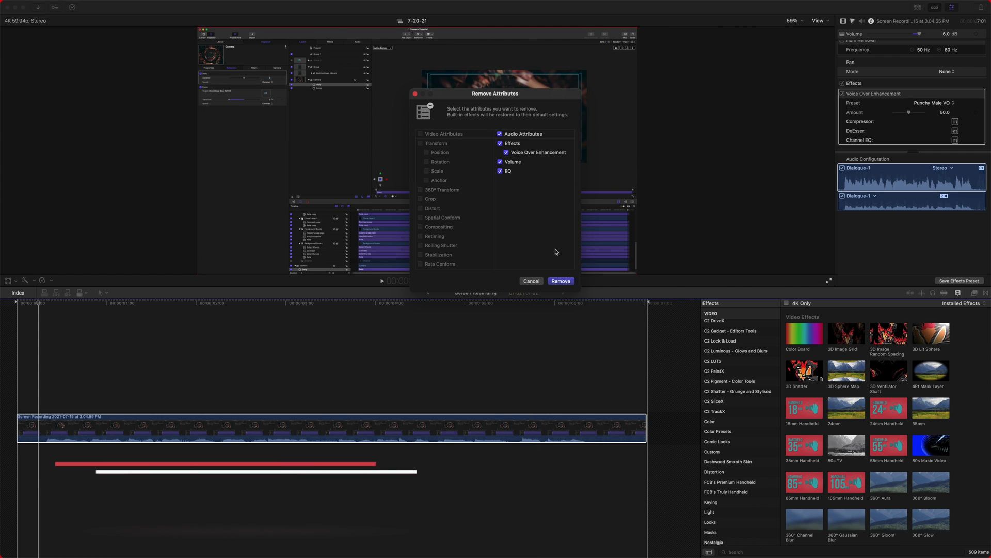
click(561, 281)
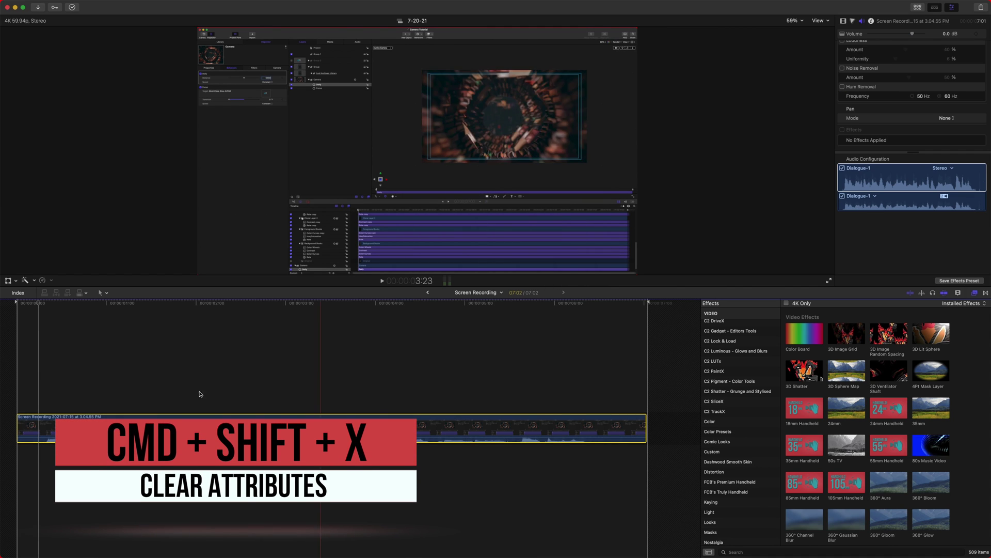
Search 'tutori', apply the Tutorial Voiceover preset to the clip, and open the preset's context menu.
click(750, 551)
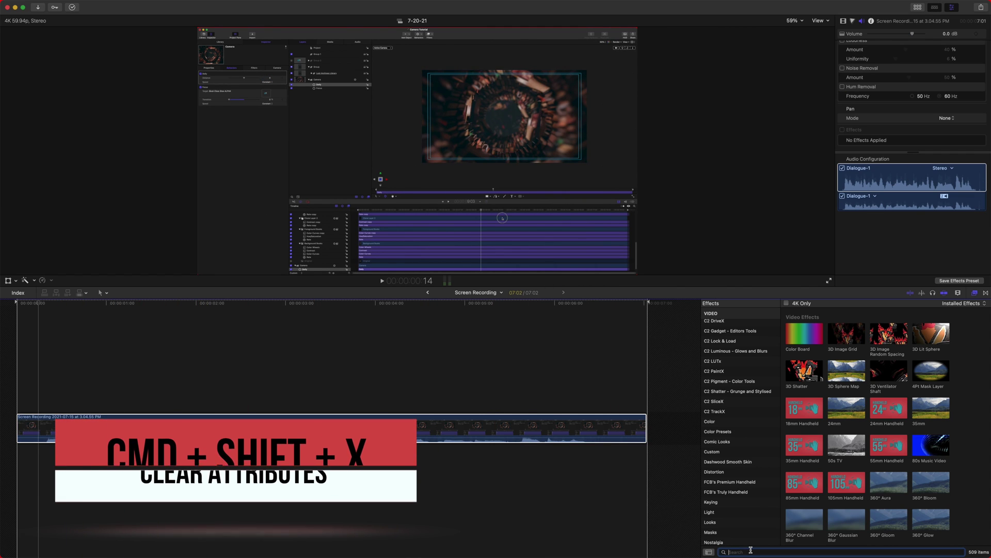
text(tutori)
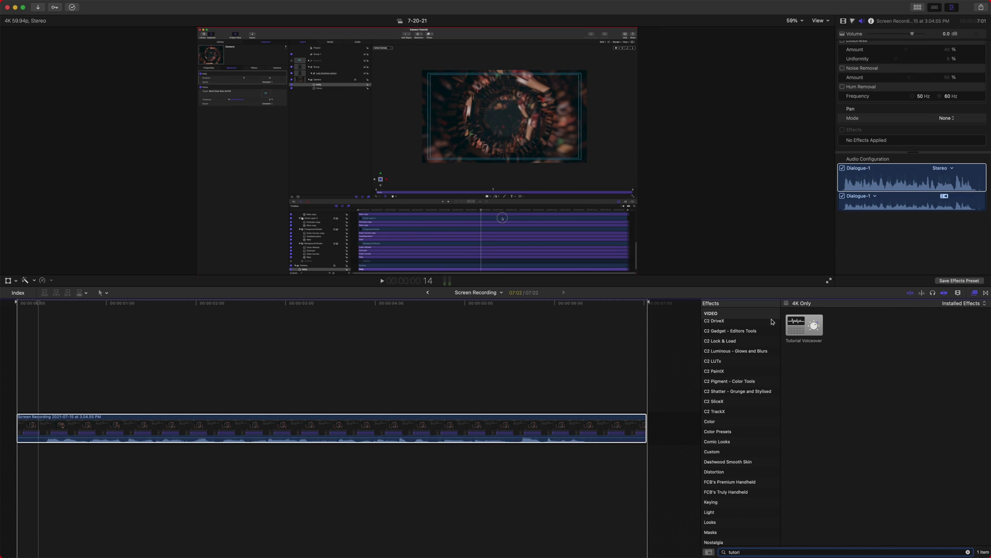
drag(804, 324, 336, 423)
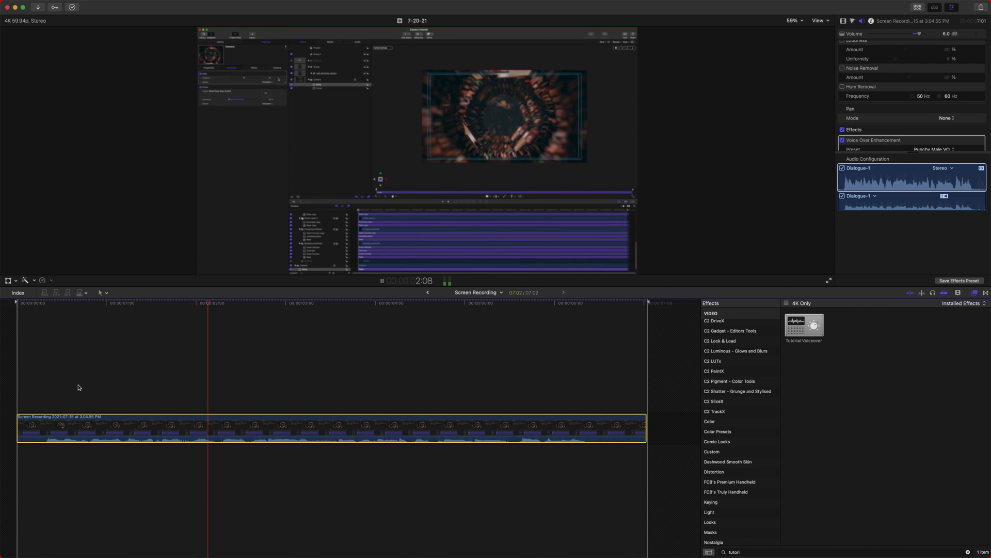
key(space)
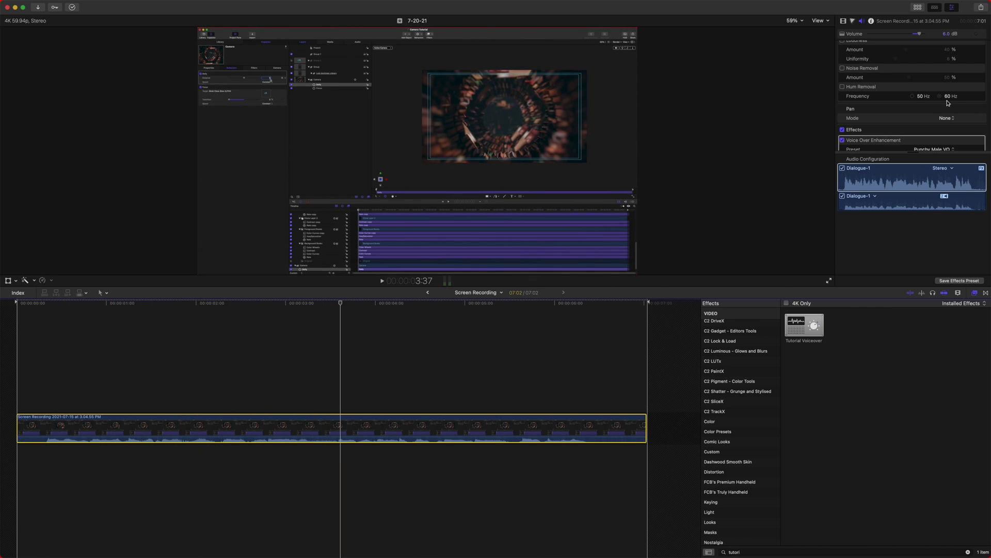
scroll(945, 109, up, 3)
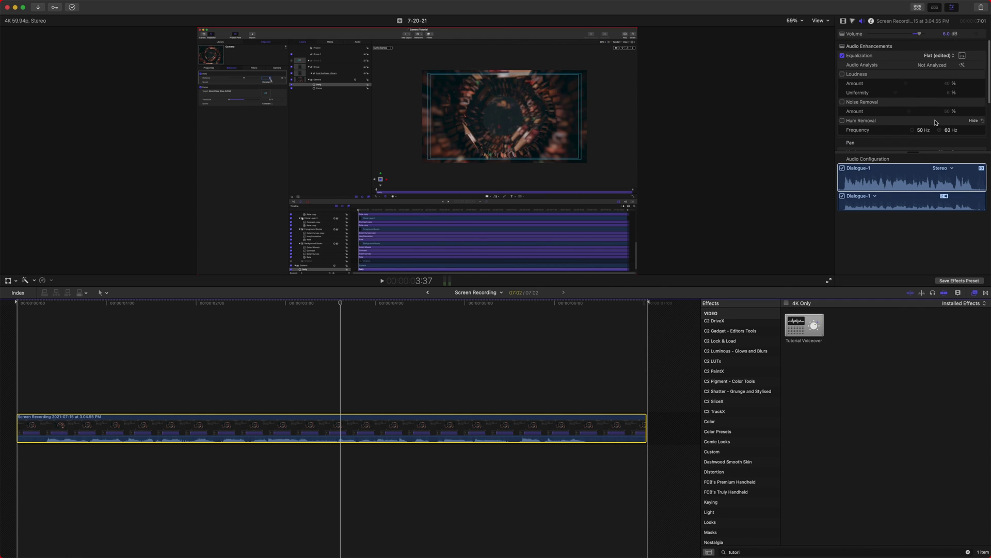
scroll(936, 122, down, 1)
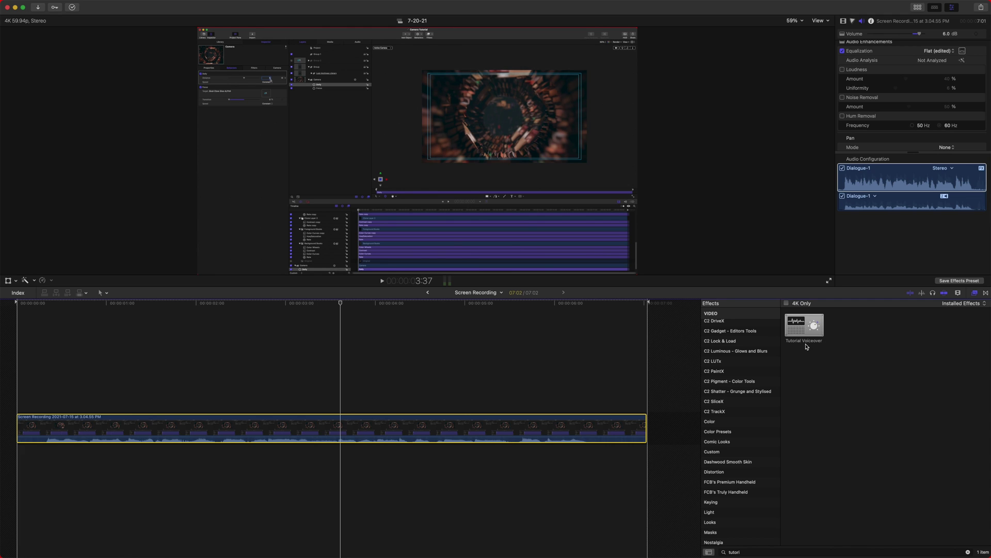
right_click(801, 327)
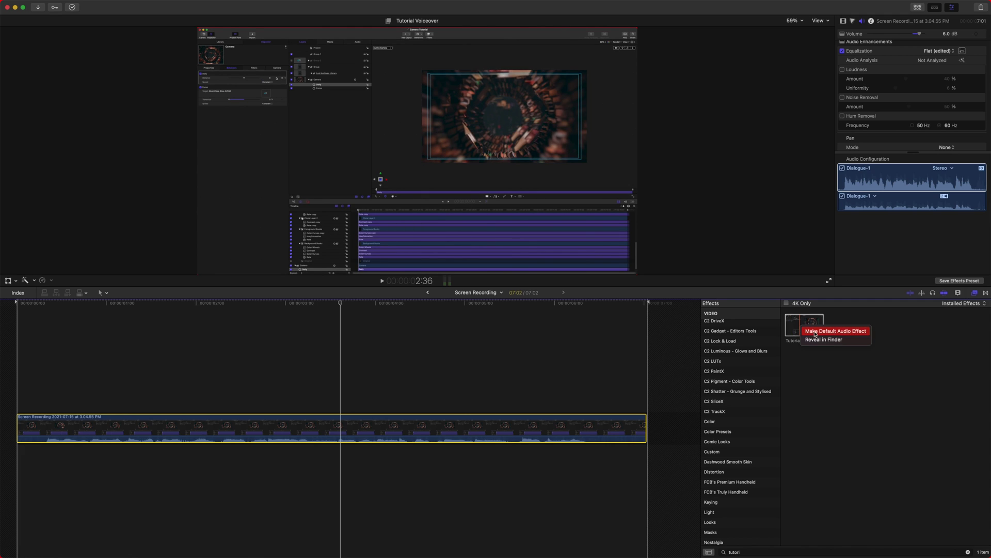
Reveal the Tutorial Voiceover preset file in Finder, scroll its folder path, and return to Library.
click(816, 340)
scroll(505, 199, left, 10)
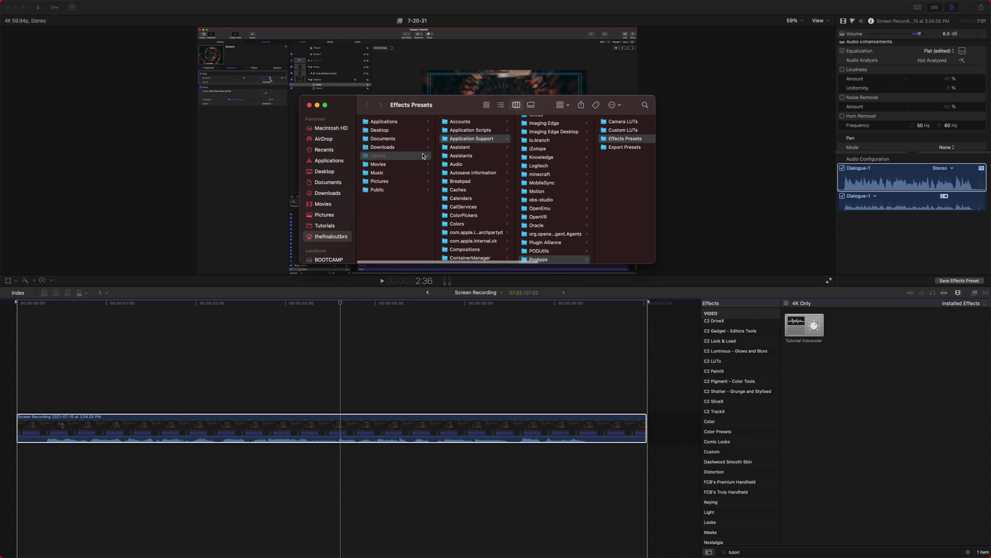
scroll(521, 165, right, 10)
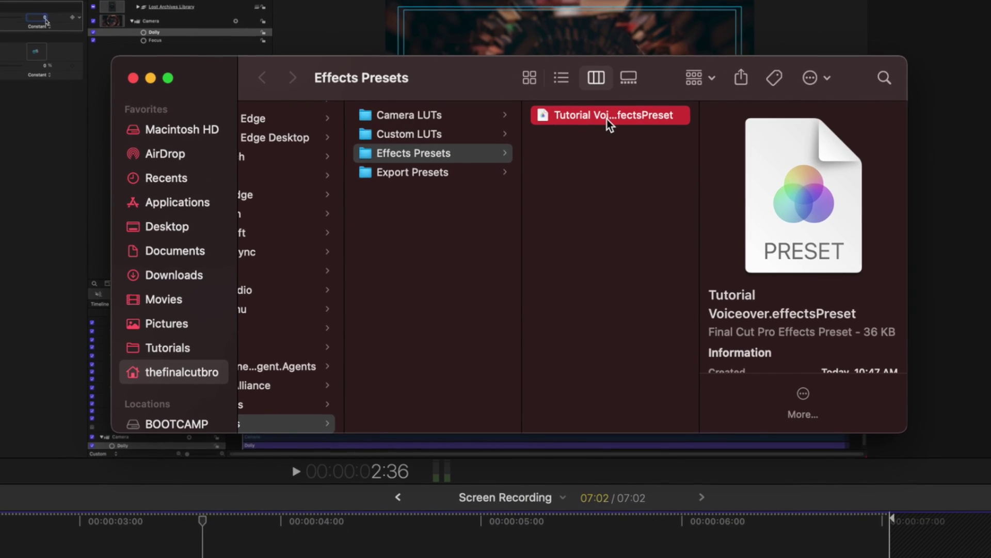
scroll(568, 124, left, 10)
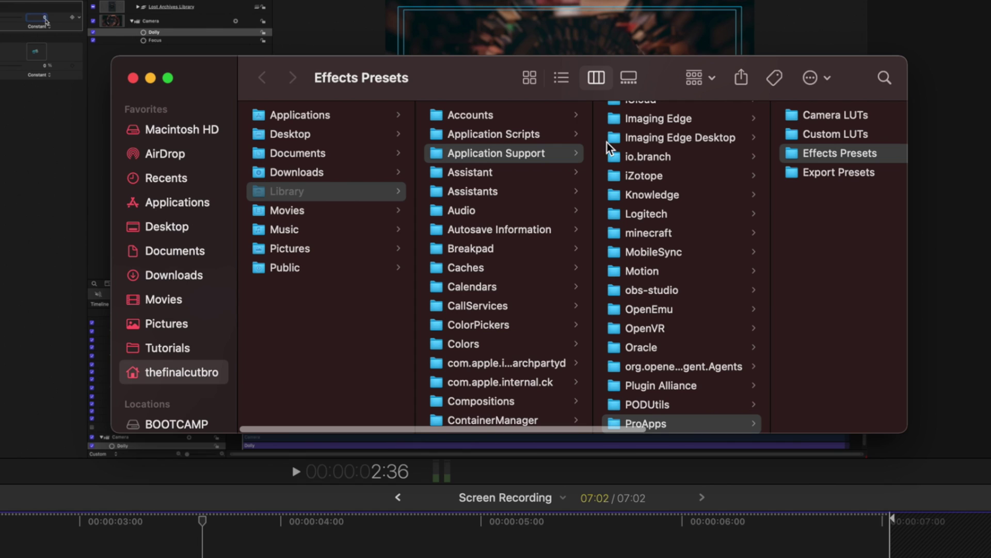
scroll(645, 362, right, 5)
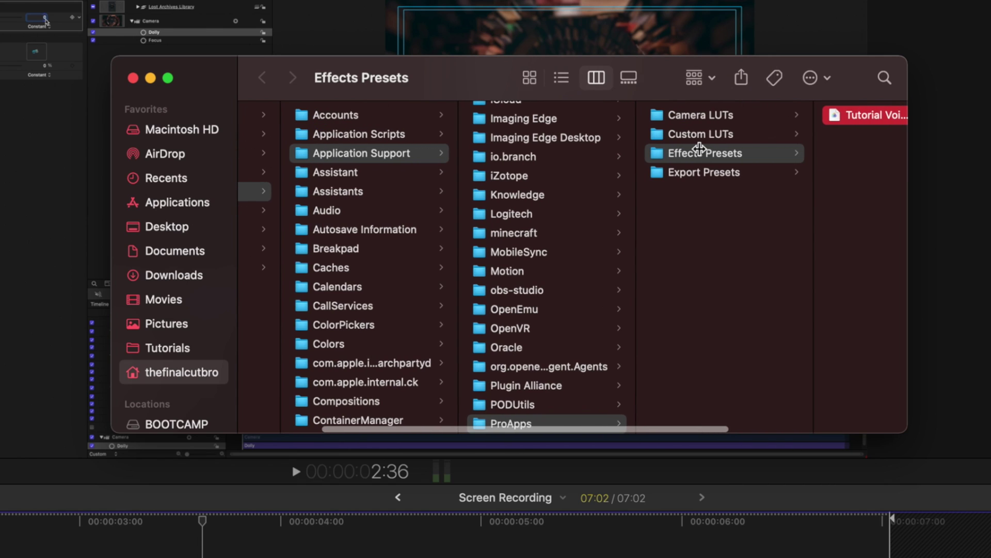
scroll(700, 148, right, 3)
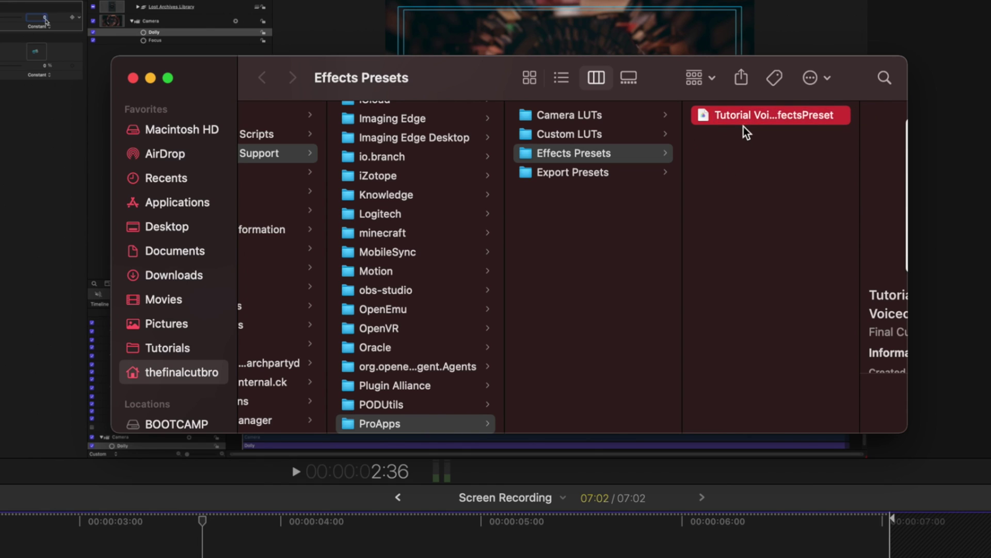
scroll(806, 163, left, 5)
scroll(826, 177, right, 5)
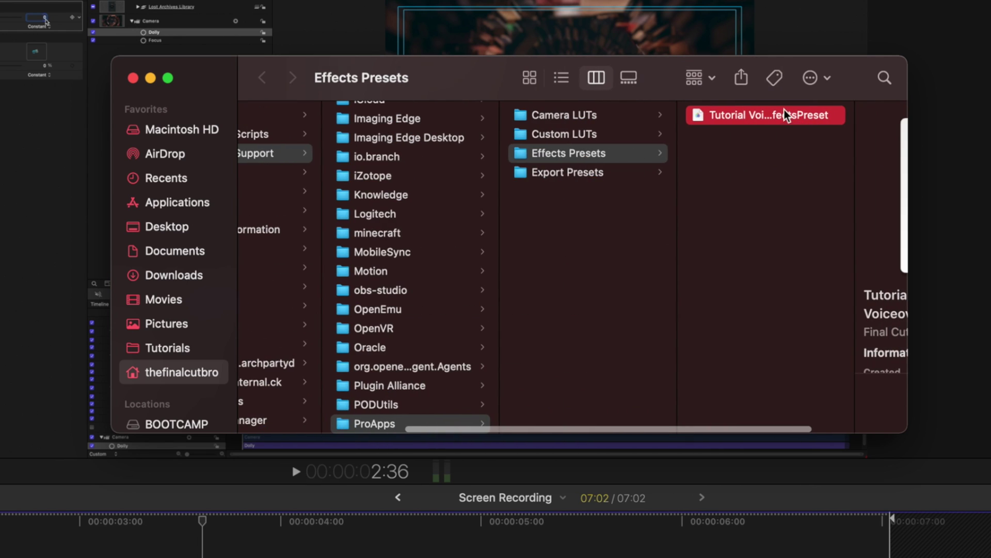
drag(785, 110, 750, 187)
scroll(750, 188, left, 5)
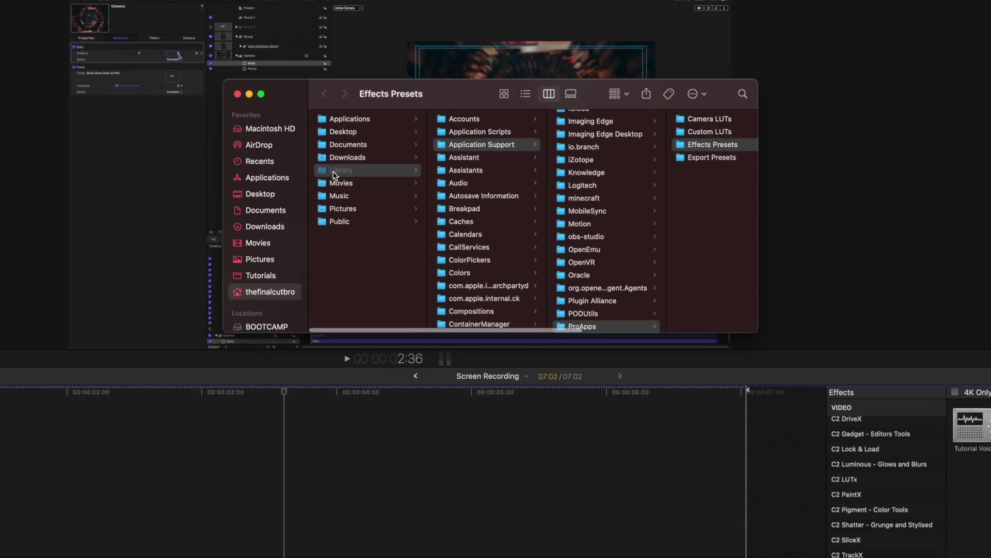
click(279, 193)
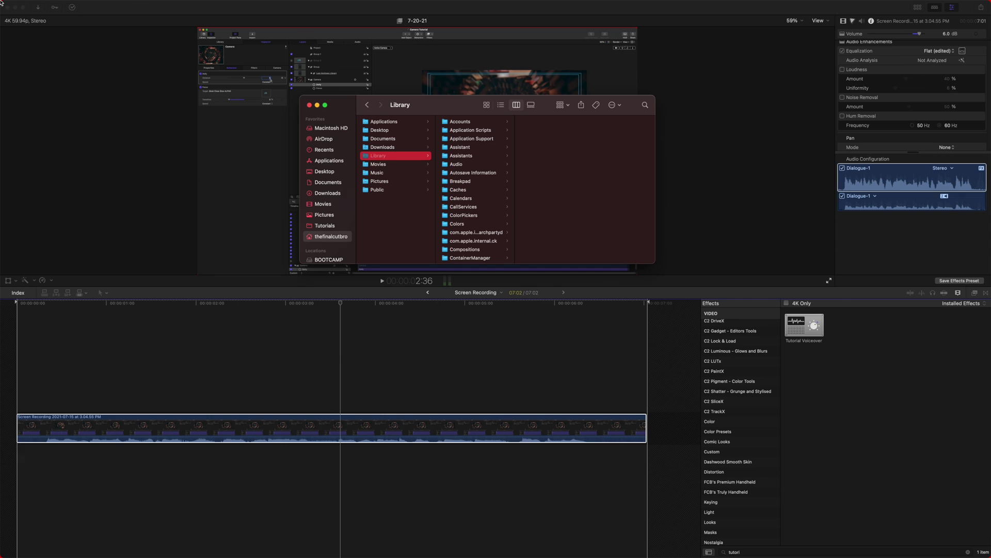
Go to Library > Application Support > ProApps > Effects Presets, select Tutorial Voiceover.effectsPreset, close Finder.
click(102, 4)
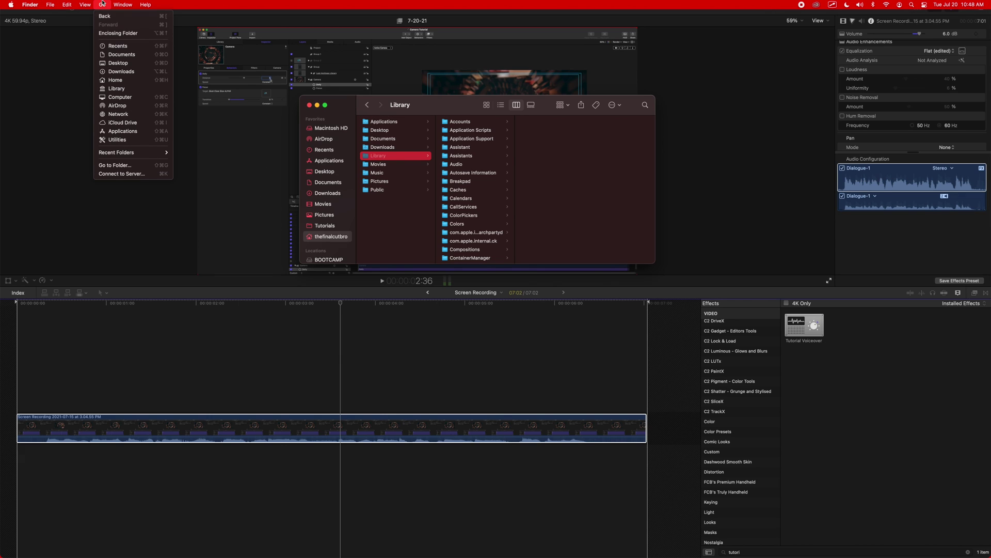
click(131, 88)
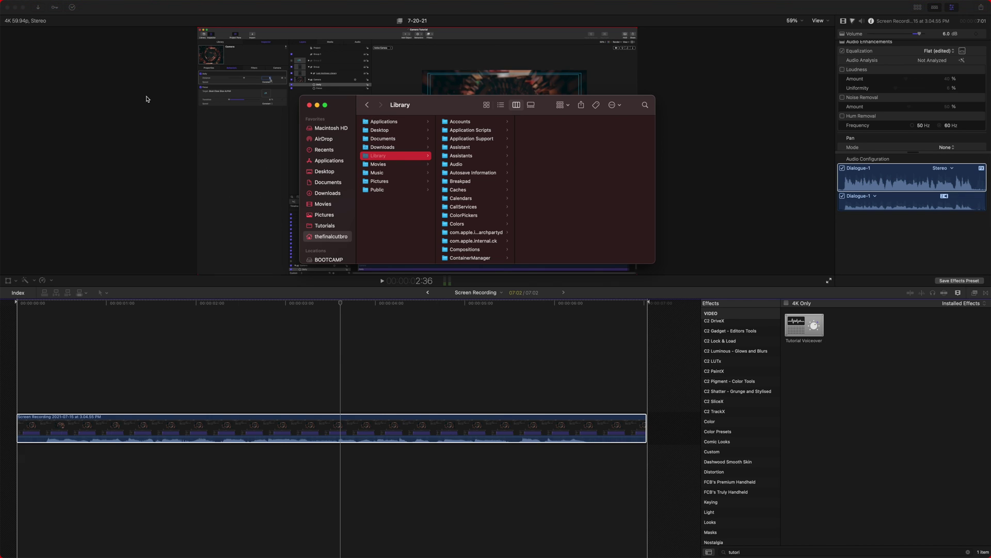
click(472, 139)
scroll(543, 152, down, 3)
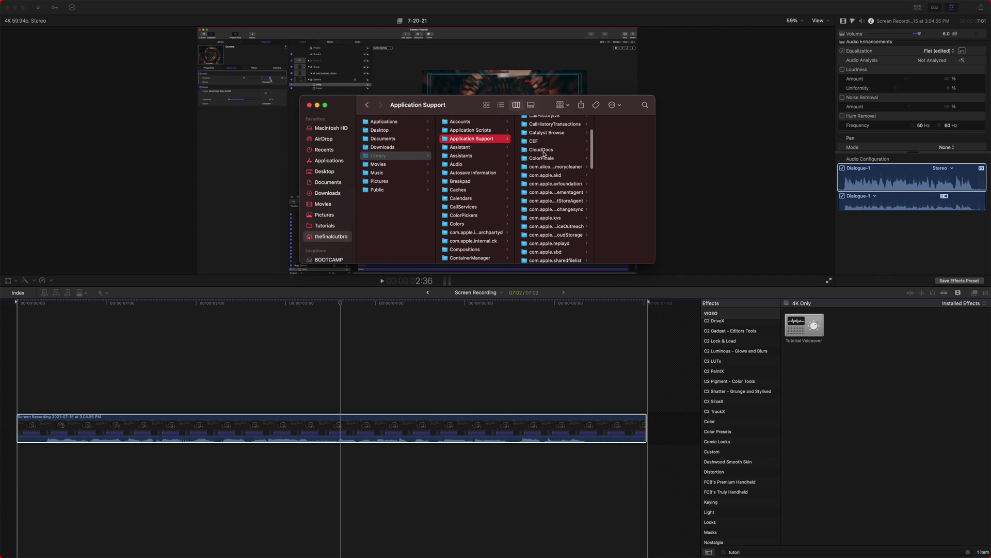
key(Right)
text(pro)
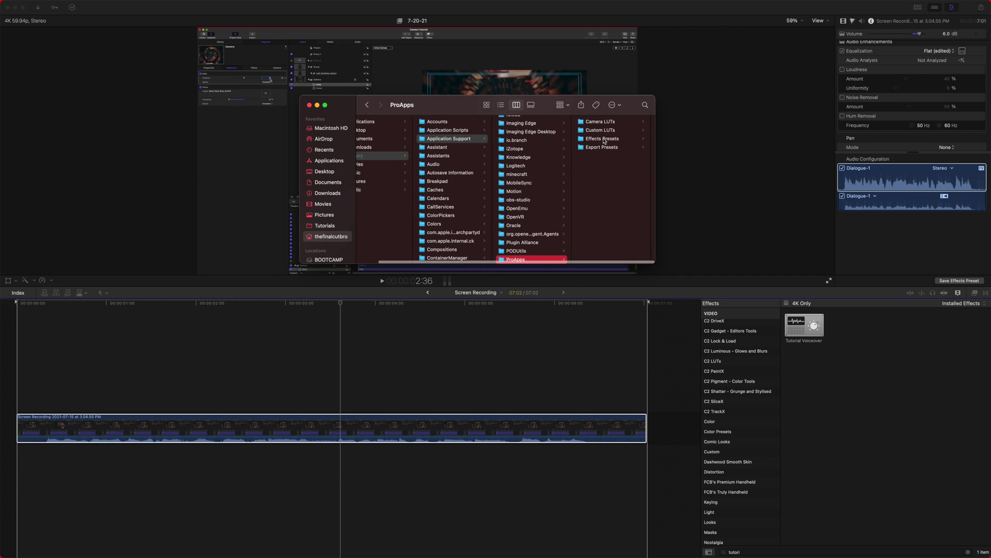
click(603, 139)
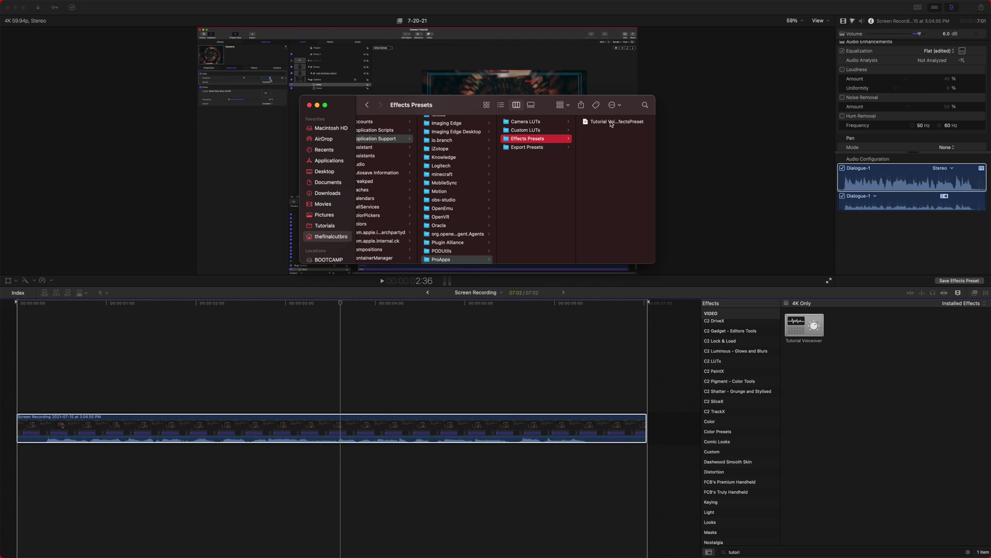
click(612, 123)
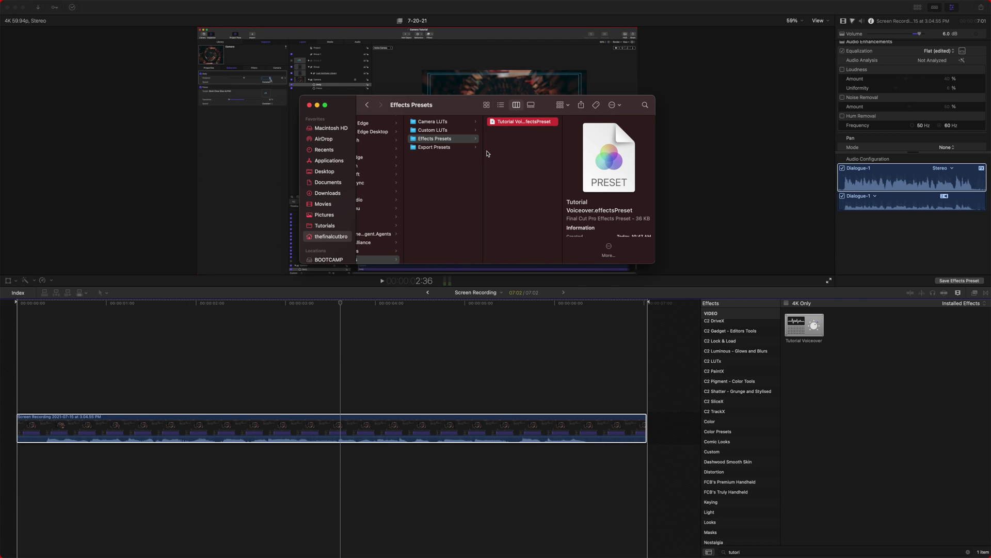
click(309, 104)
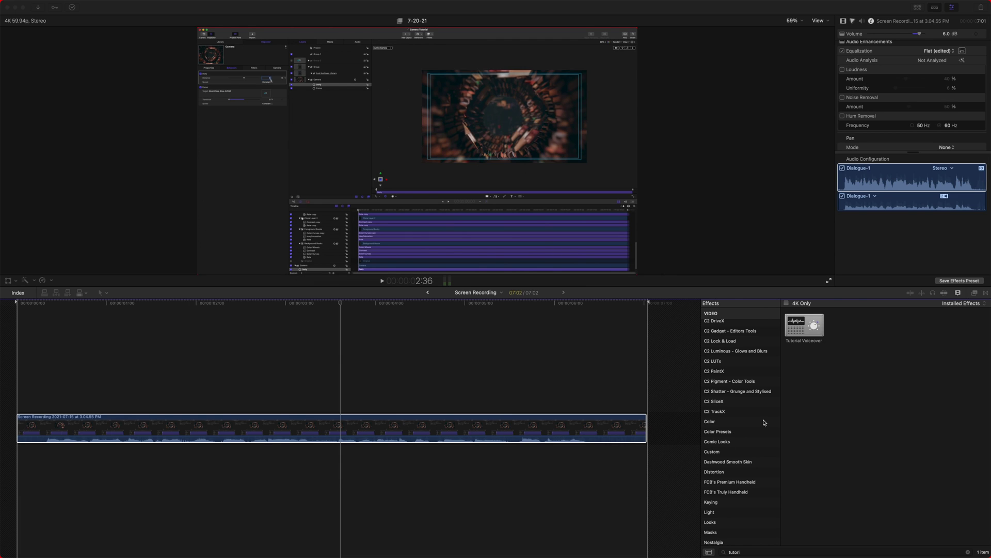
click(888, 347)
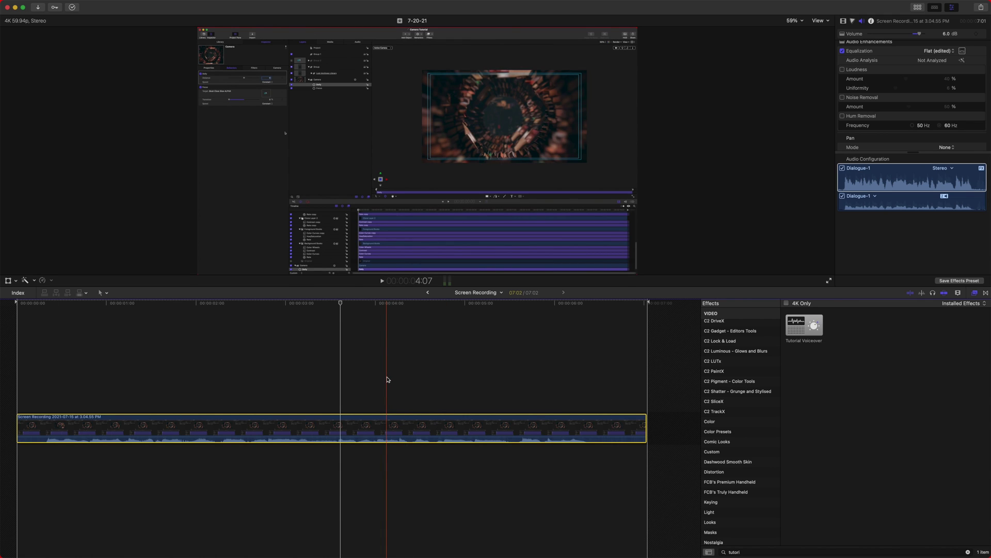